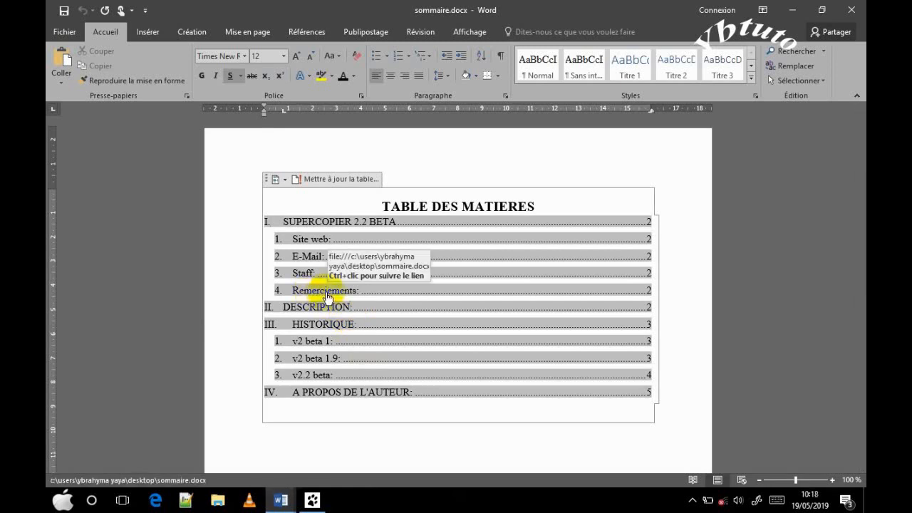
Look at the table of contents in sommaire.docx and at the start of the text in SuperCopier 2.docx
click(322, 298)
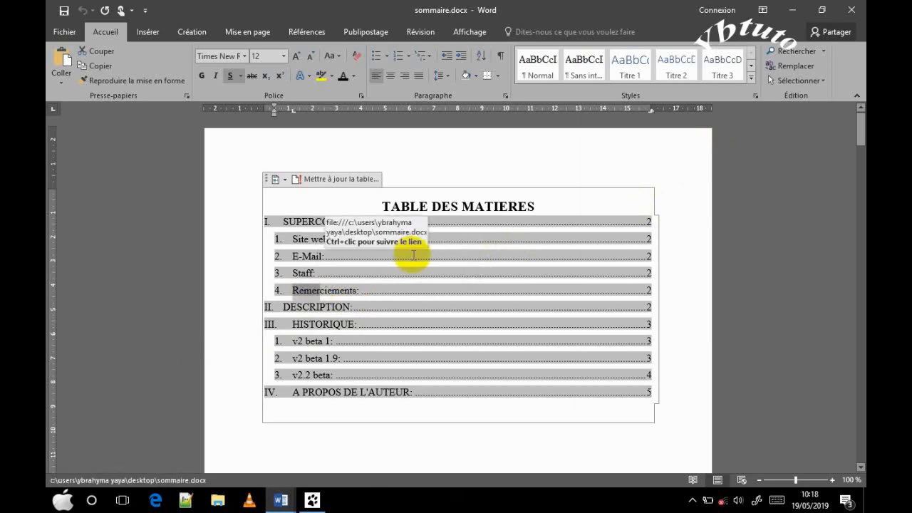
click(476, 206)
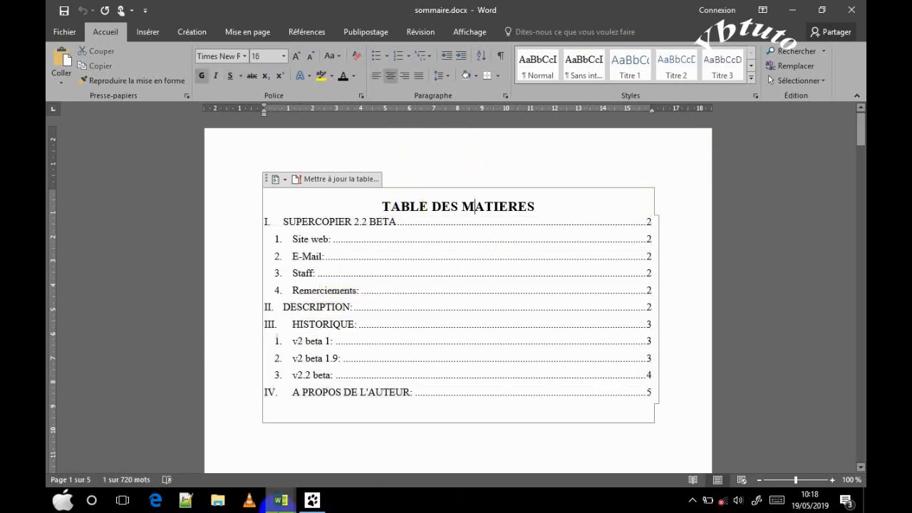
key(alt+Tab)
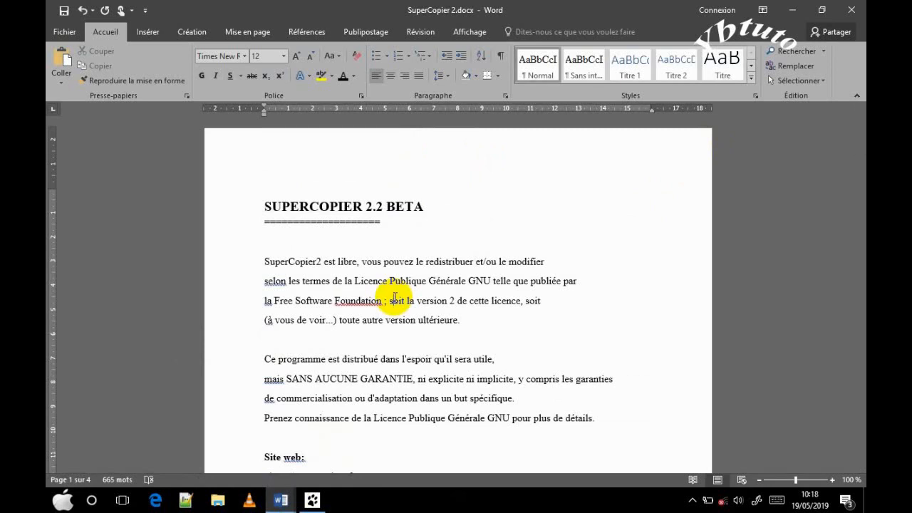
click(395, 299)
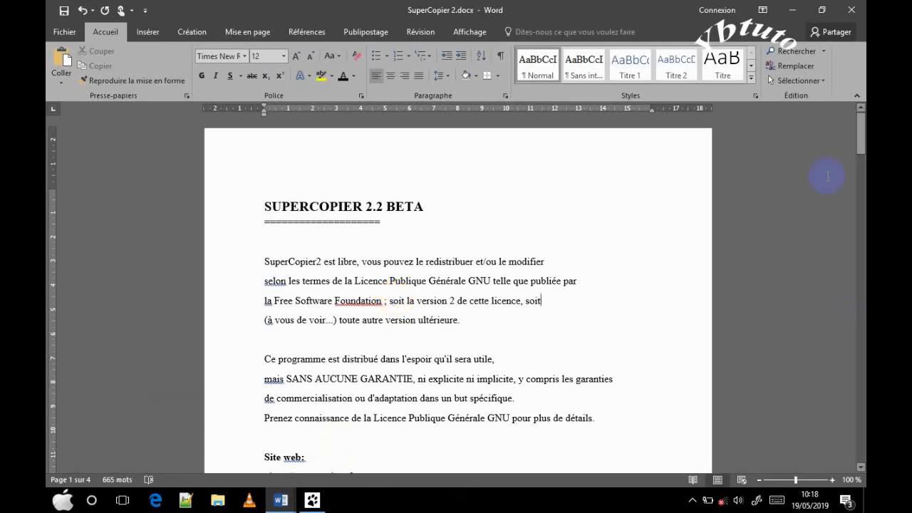
drag(859, 134, 849, 100)
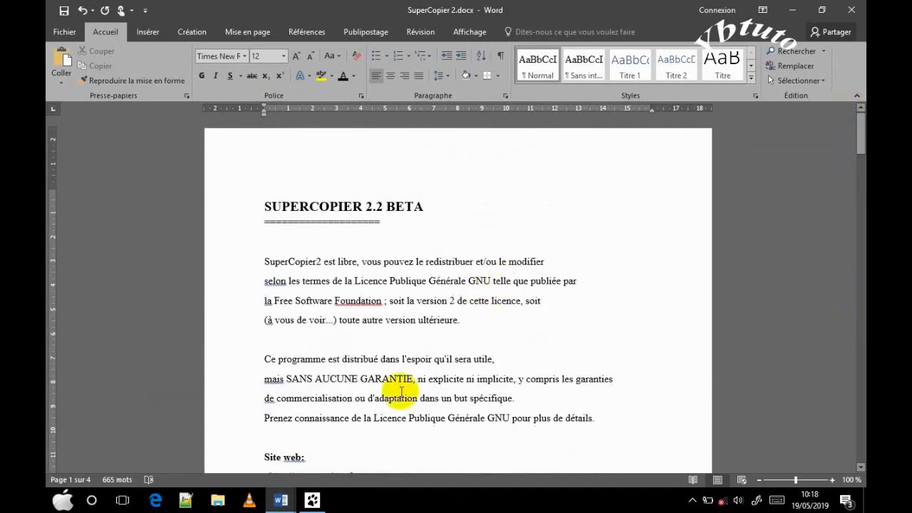
Return to sommaire.docx and examine the extent of the whole table of contents block
click(283, 501)
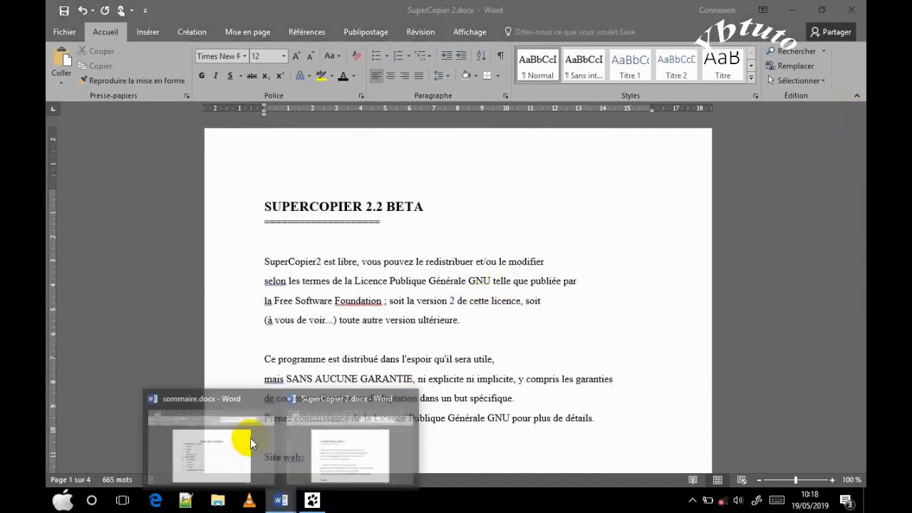
click(228, 439)
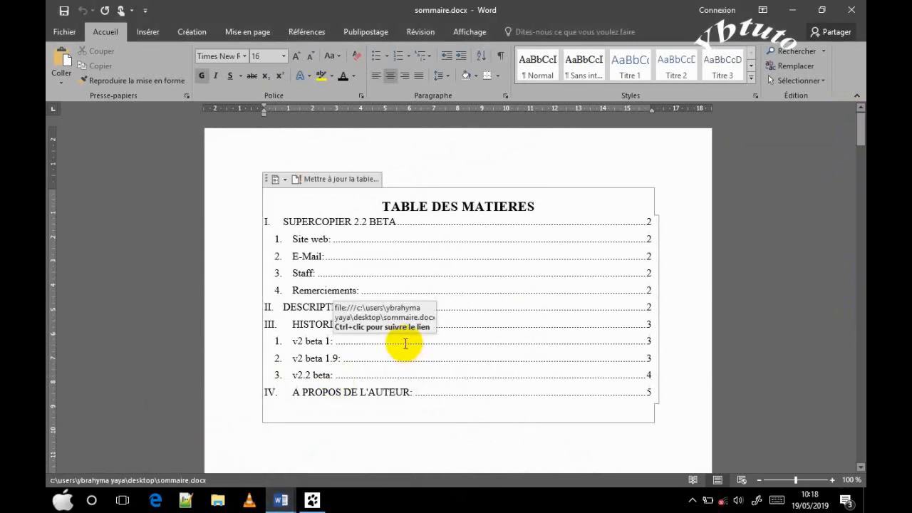
click(266, 176)
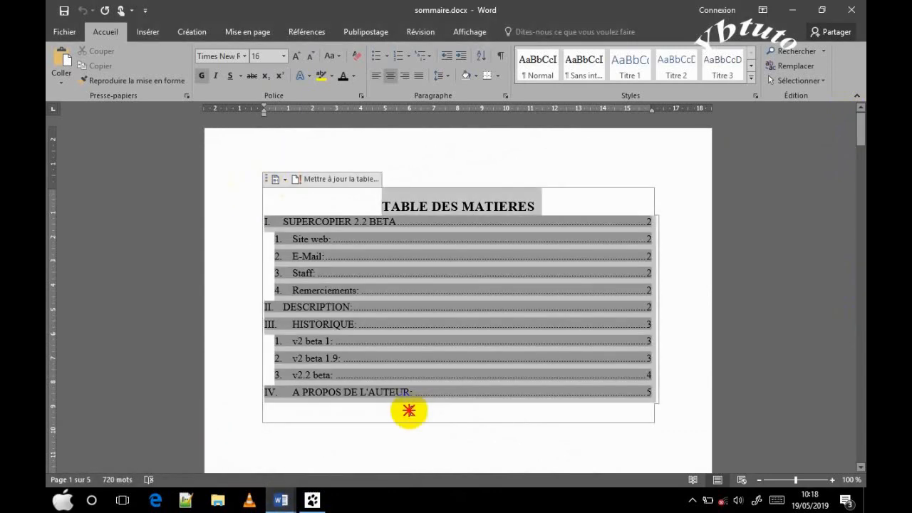
click(353, 205)
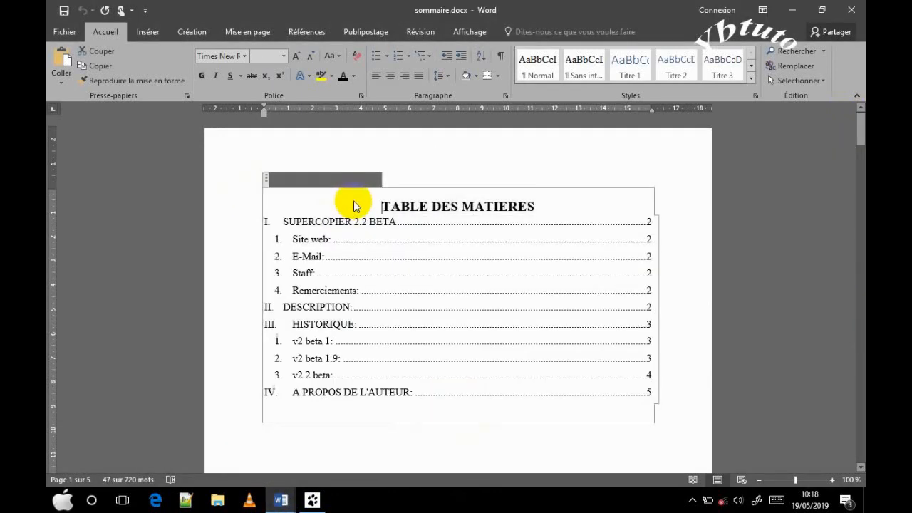
drag(461, 206, 491, 397)
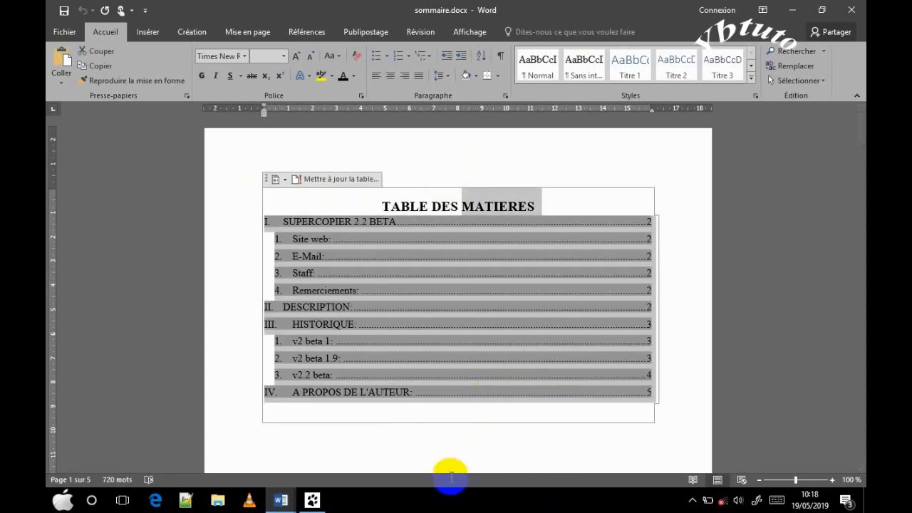
click(409, 442)
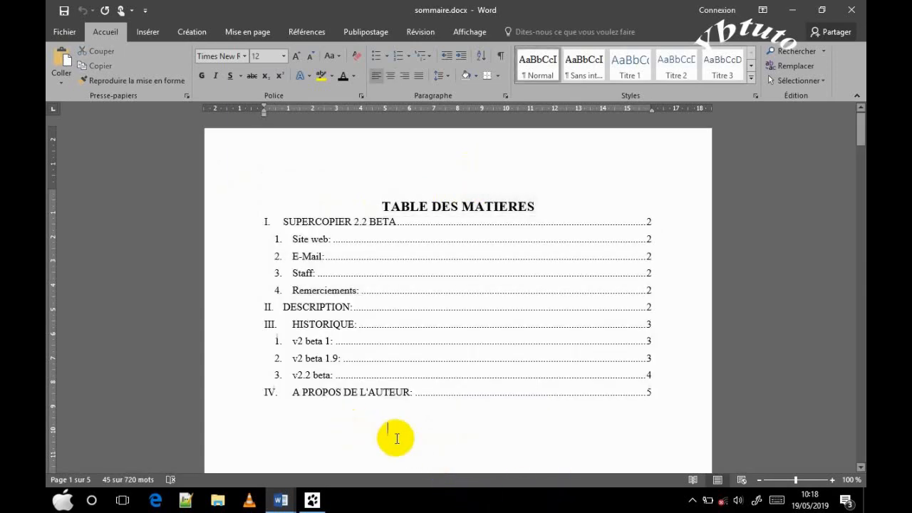
Check the opening page of SuperCopier 2.docx against sommaire.docx, ending back in sommaire.docx
click(279, 502)
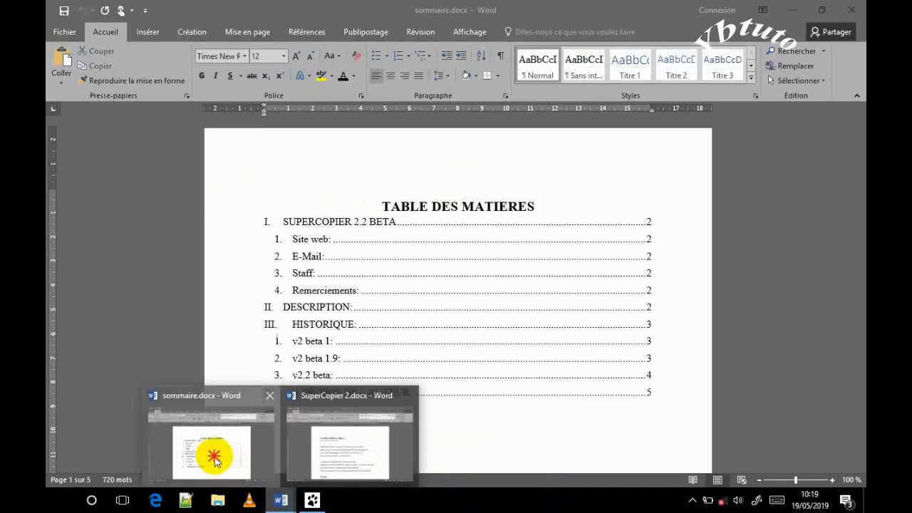
click(211, 460)
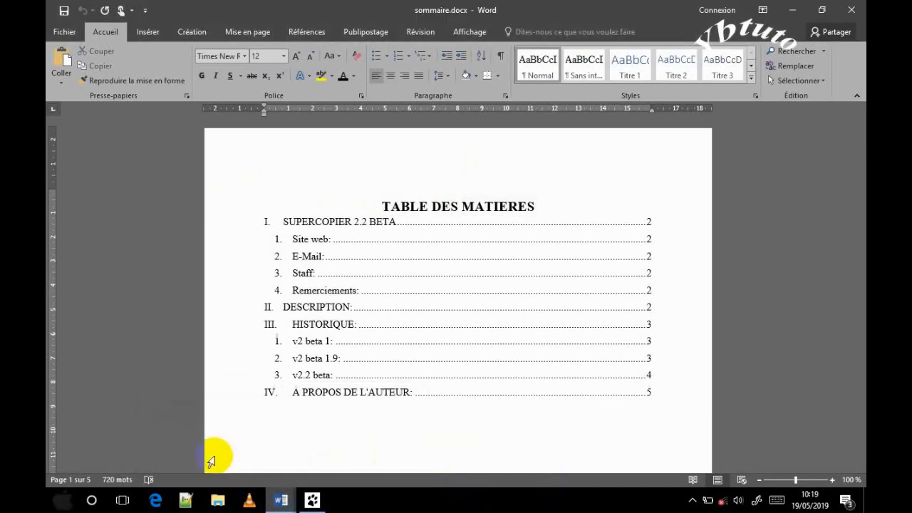
click(278, 500)
click(340, 452)
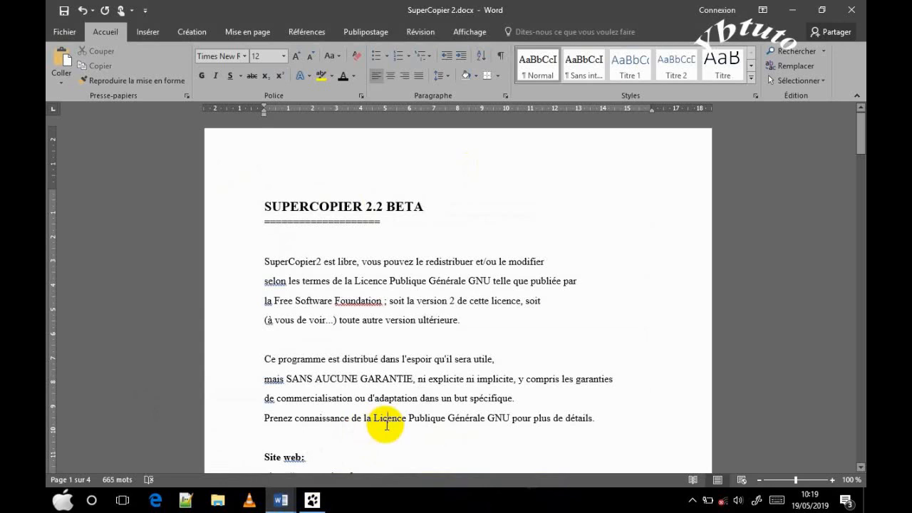
click(280, 500)
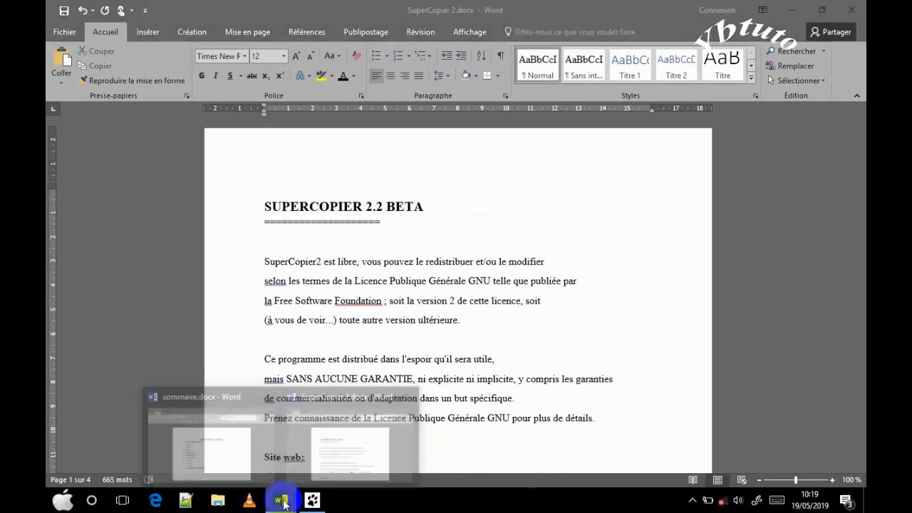
click(245, 454)
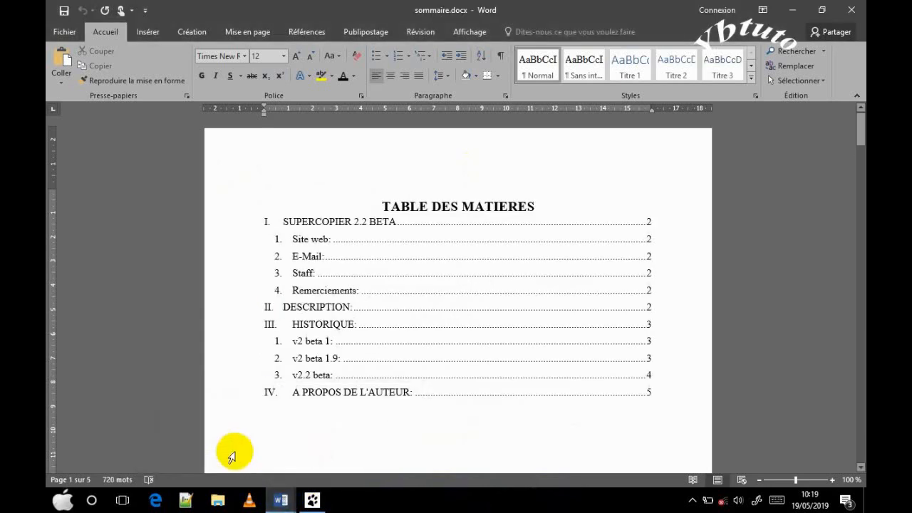
click(410, 394)
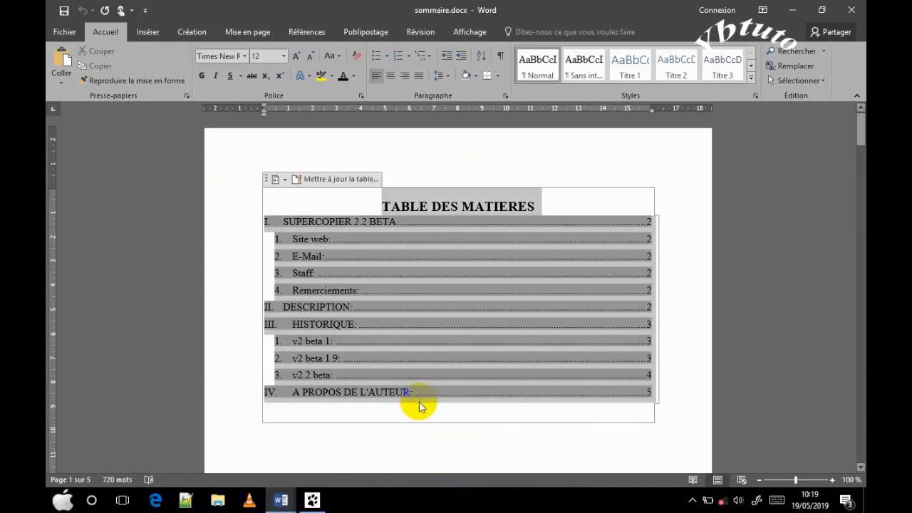
click(489, 426)
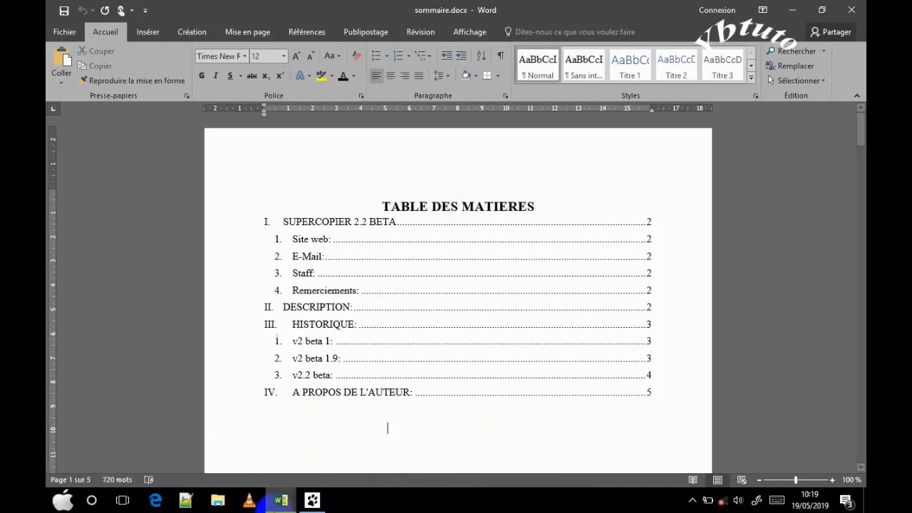
click(499, 339)
click(464, 407)
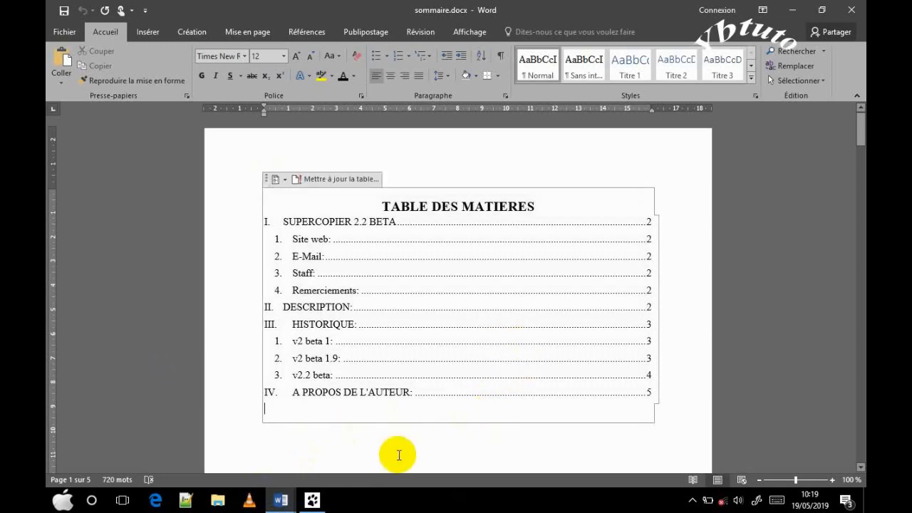
click(407, 455)
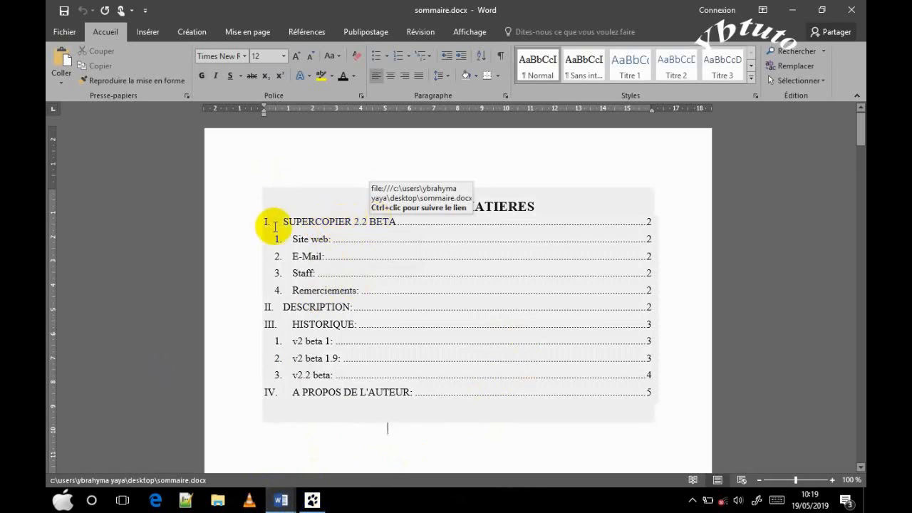
Examine the main entries of the table of contents: SUPERCOPIER 2.2 BETA, DESCRIPTION, HISTORIQUE and A PROPOS DE L'AUTEUR
click(283, 223)
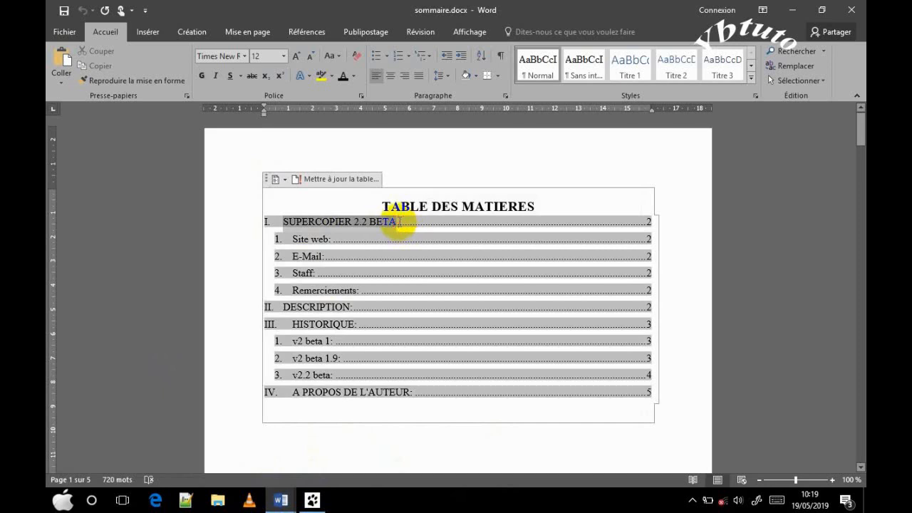
click(283, 307)
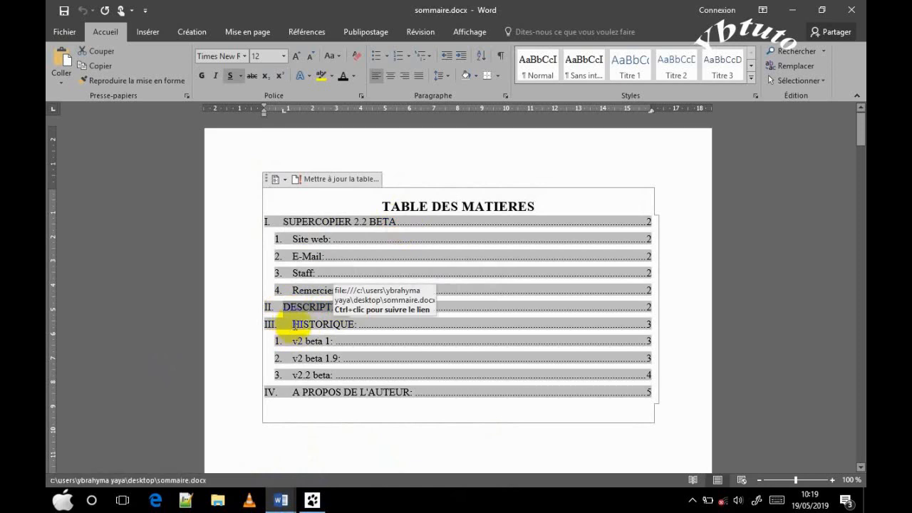
drag(292, 325, 354, 329)
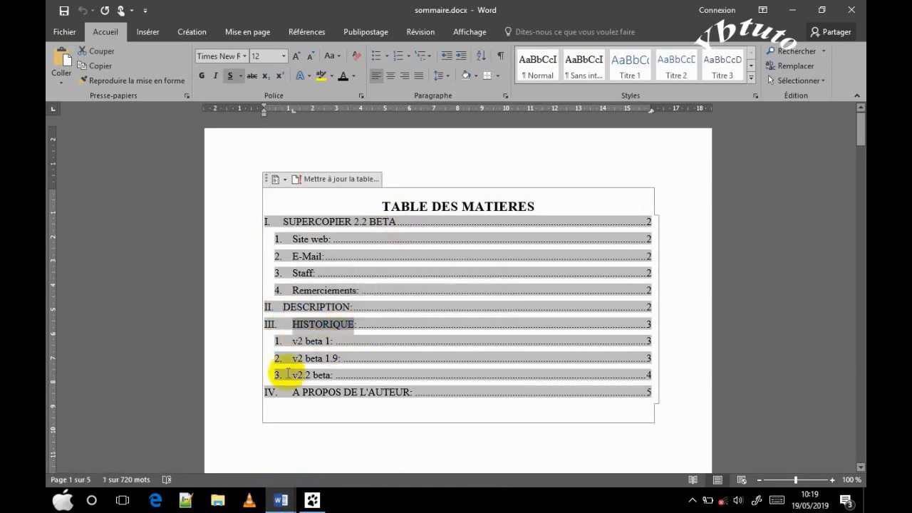
mouse_move(293, 397)
mouse_down()
mouse_move(366, 405)
mouse_move(401, 401)
mouse_move(407, 390)
mouse_up()
click(407, 391)
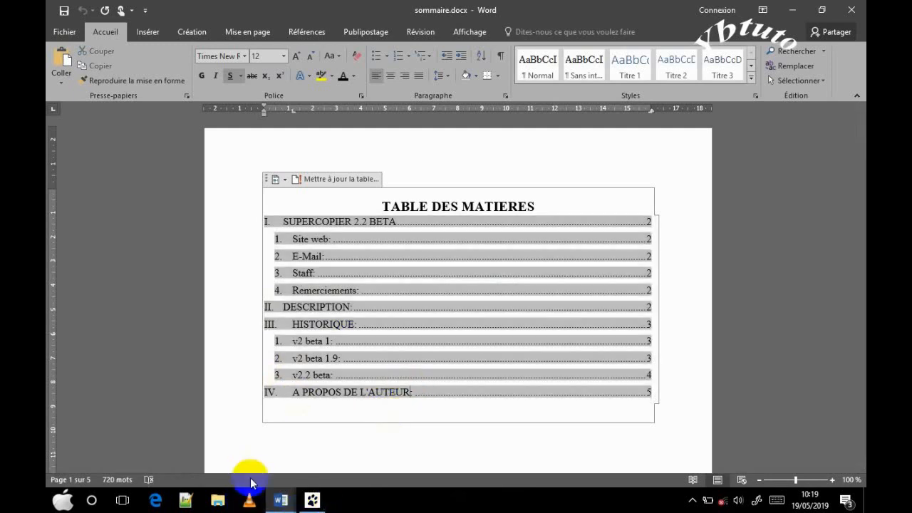
Switch to SuperCopier 2.docx and undo the bold, enlarged formatting of the SUPERCOPIER 2.2 BETA title
click(278, 503)
mouse_move(278, 495)
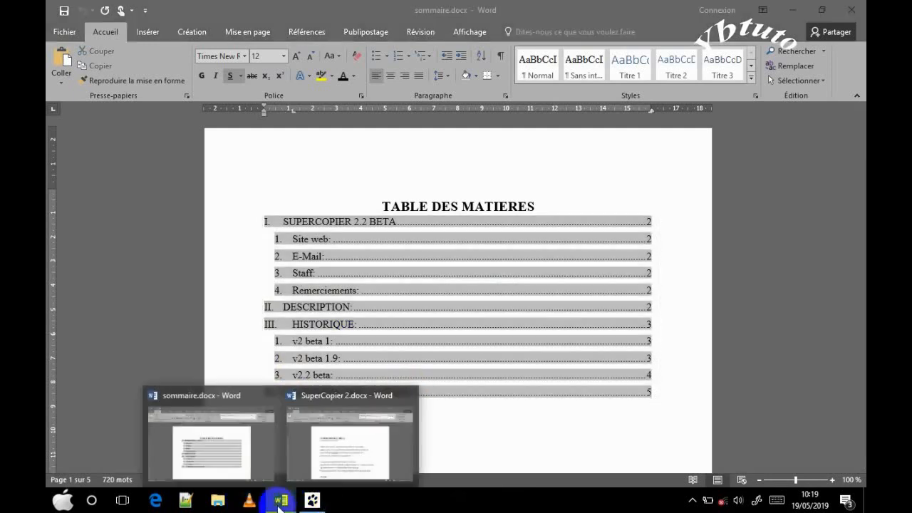
click(348, 453)
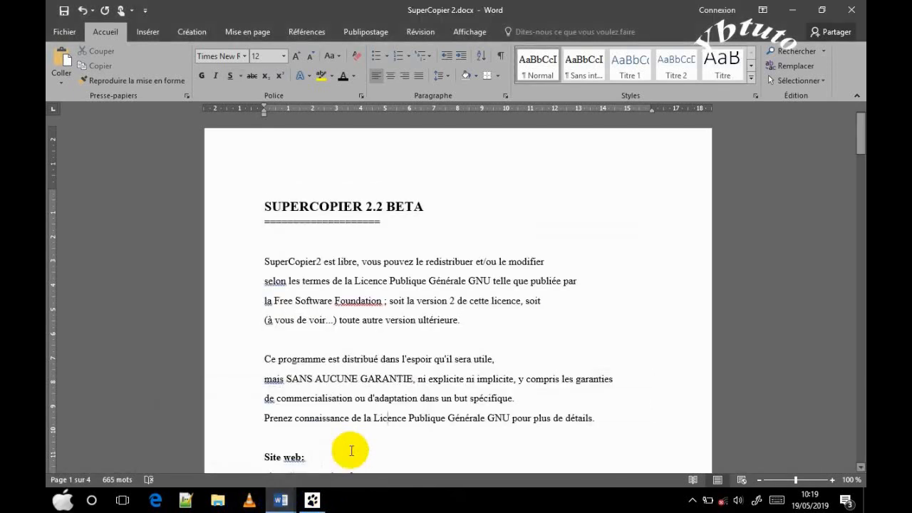
click(432, 261)
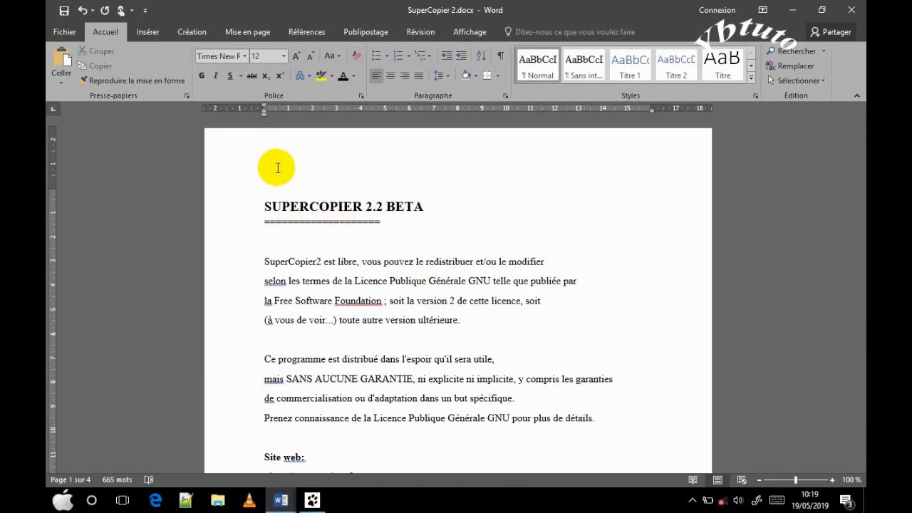
key(ctrl+z)
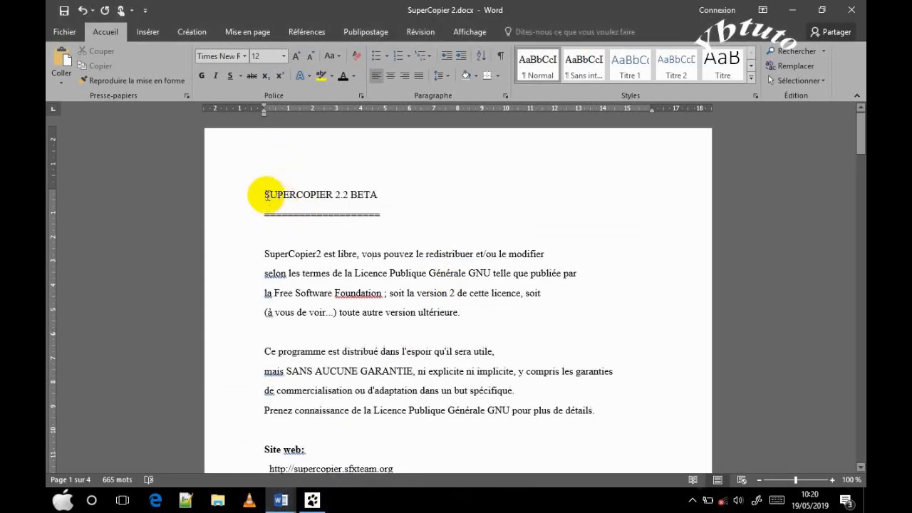
Insert a page break before the SUPERCOPIER 2.2 BETA title to leave a blank first page
click(265, 195)
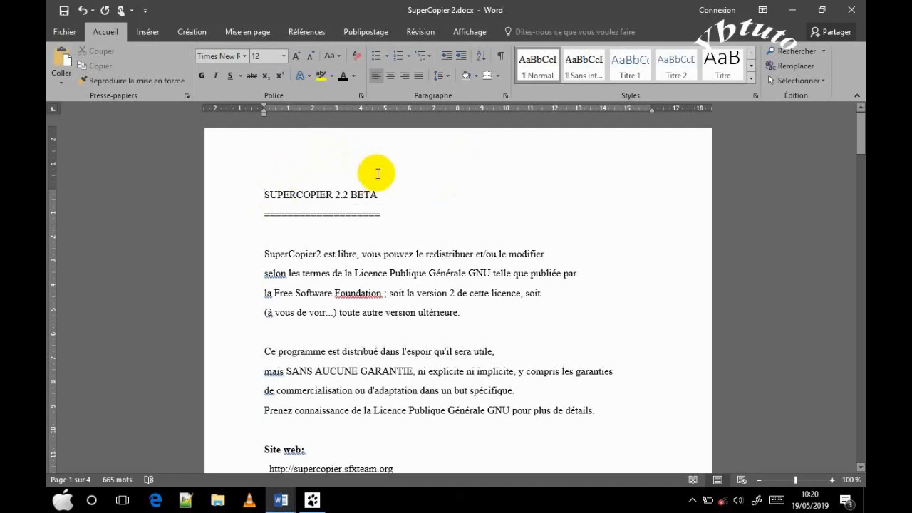
key(ctrl+Return)
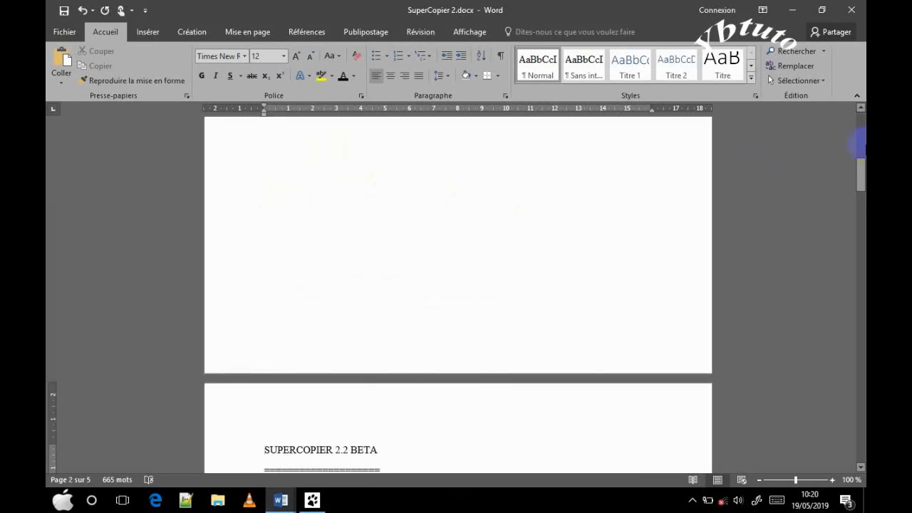
drag(859, 163, 860, 116)
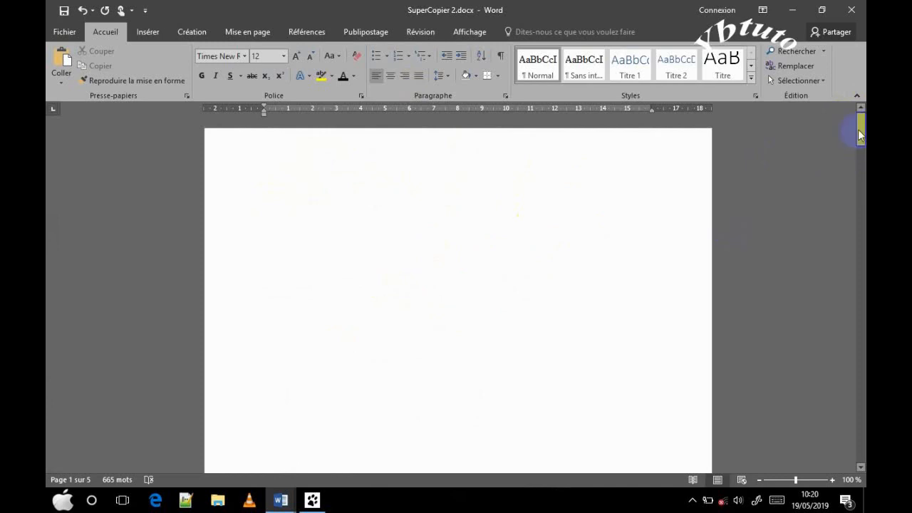
drag(860, 135, 860, 202)
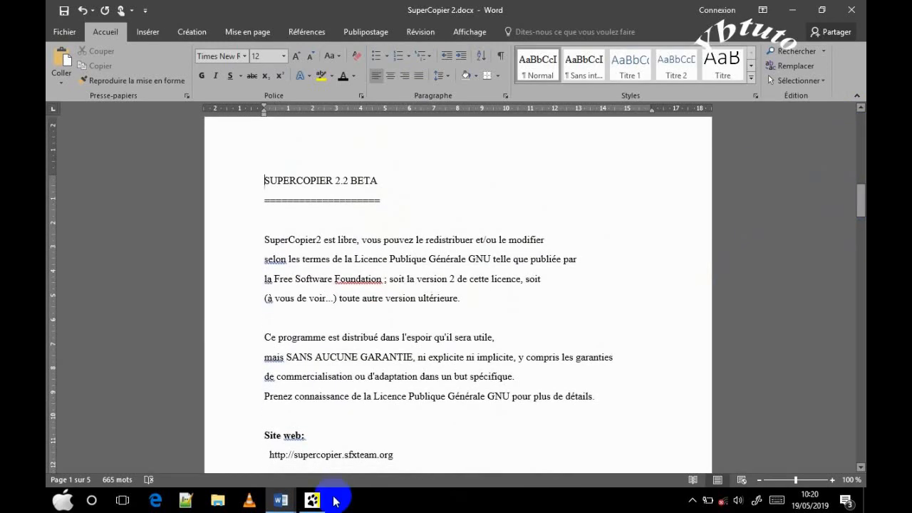
Go back to sommaire.docx and examine the first main entry, SUPERCOPIER 2.2 BETA, in the table of contents
click(280, 501)
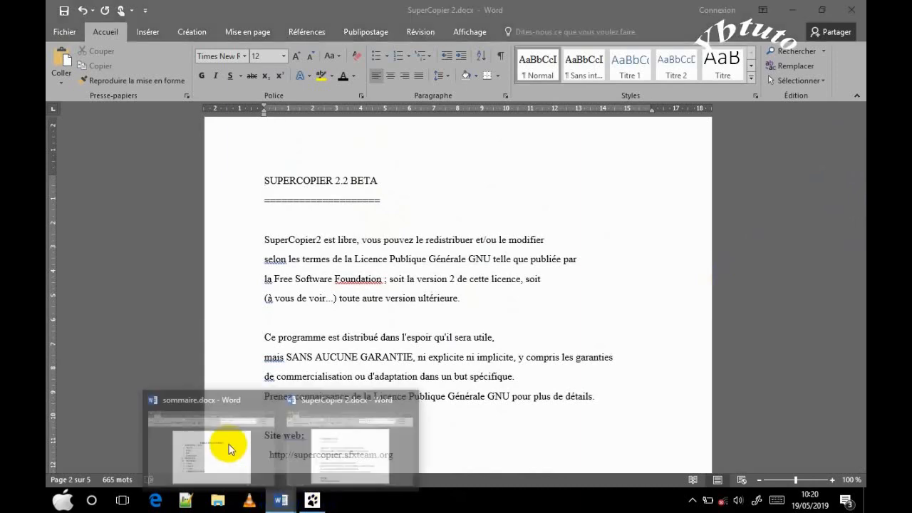
click(228, 447)
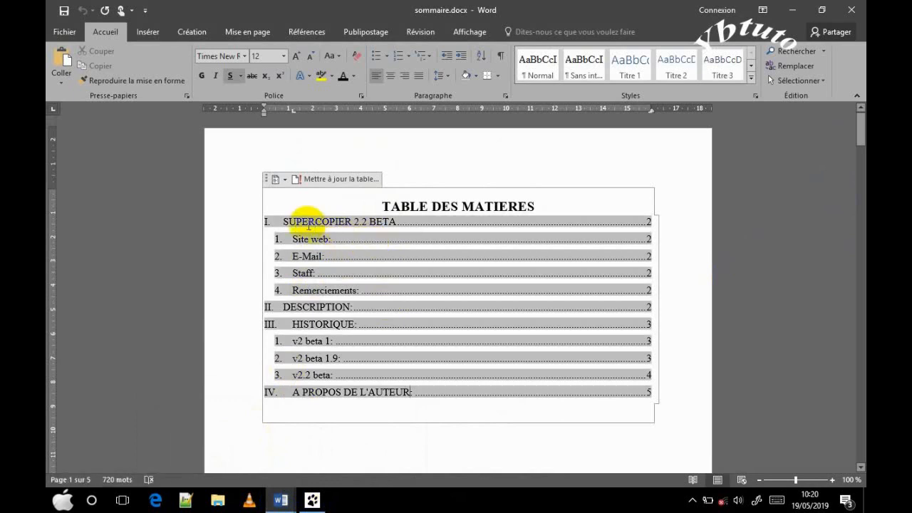
click(381, 229)
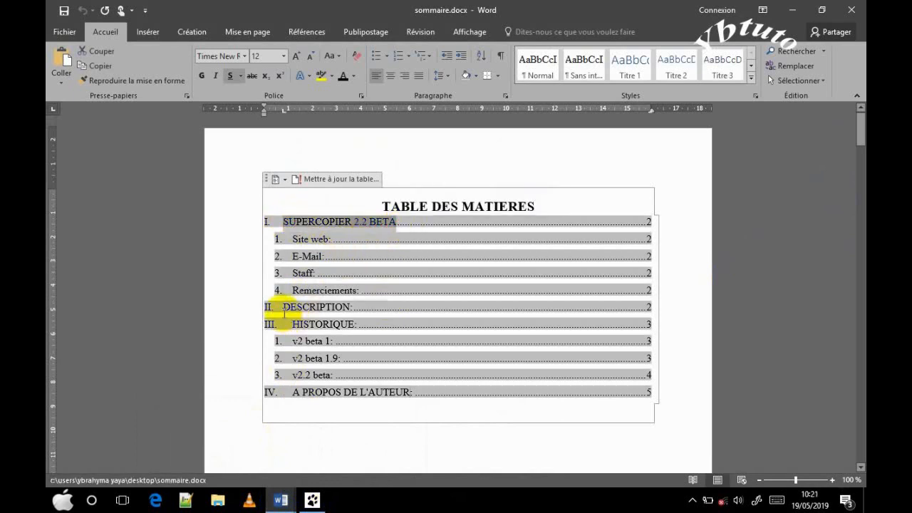
Examine the DESCRIPTION entry in the table of contents and select the SUPERCOPIER 2.2 BETA title in SuperCopier 2.docx
drag(285, 306, 360, 315)
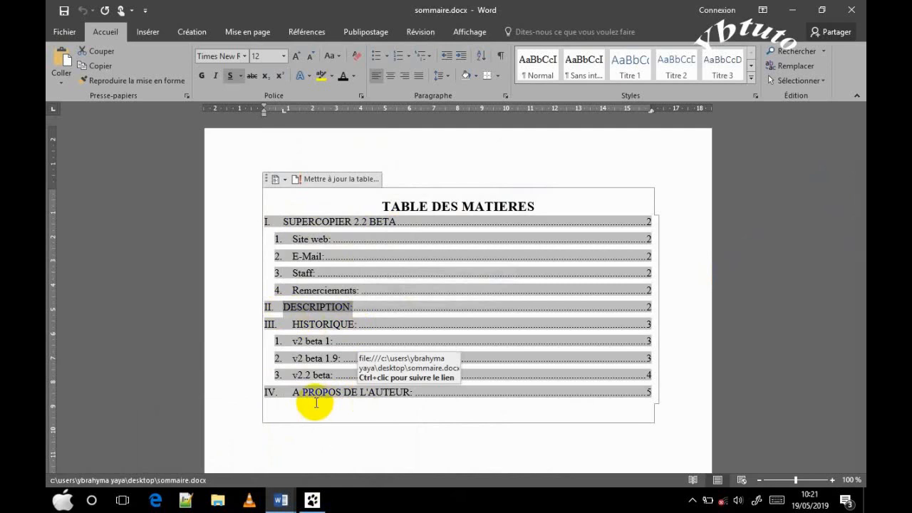
click(281, 500)
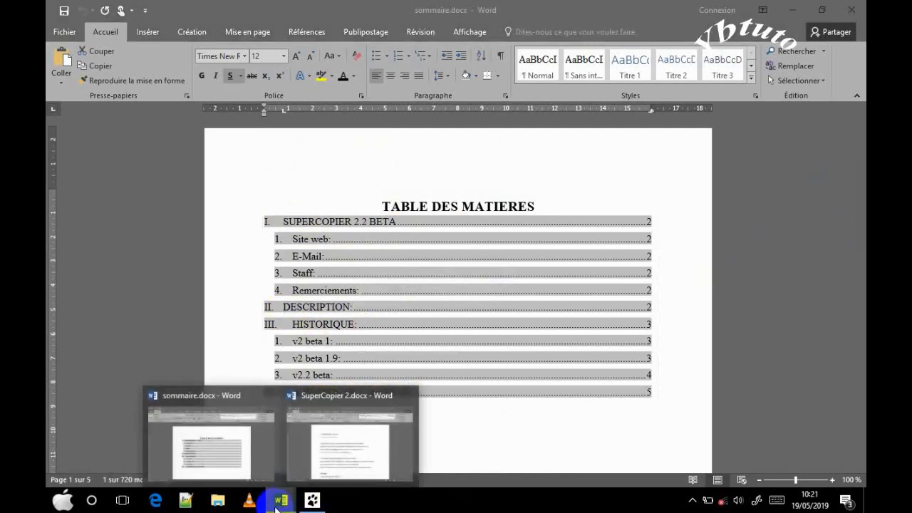
click(348, 464)
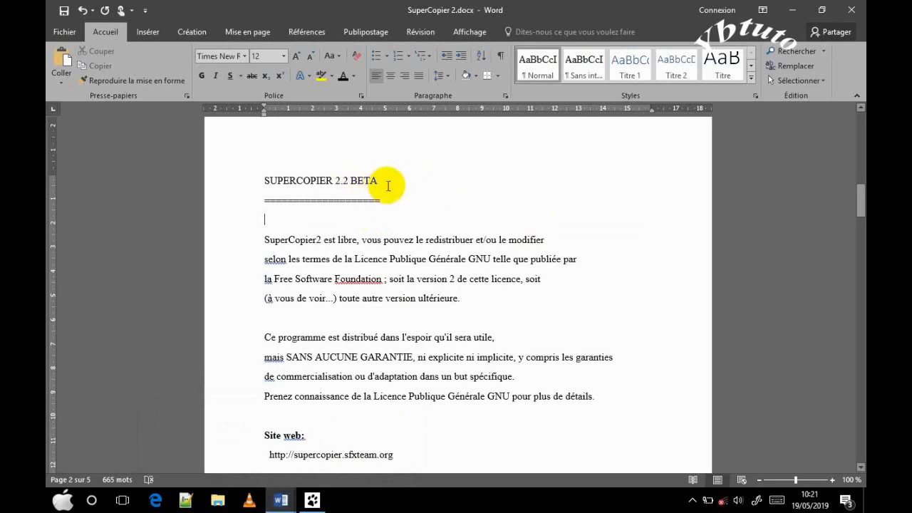
drag(384, 185, 242, 181)
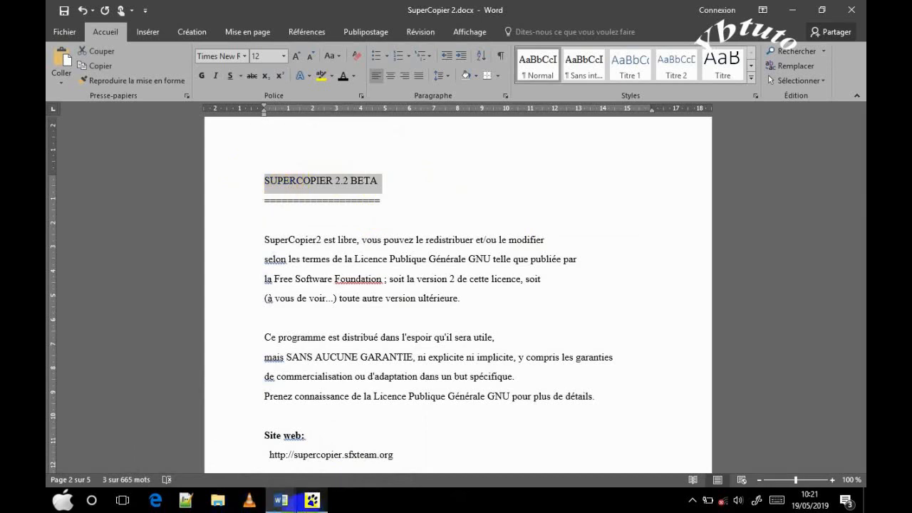
Check the second main entry in sommaire.docx and add the Description: heading in SuperCopier 2.docx to the current selection
mouse_move(280, 501)
mouse_move(223, 444)
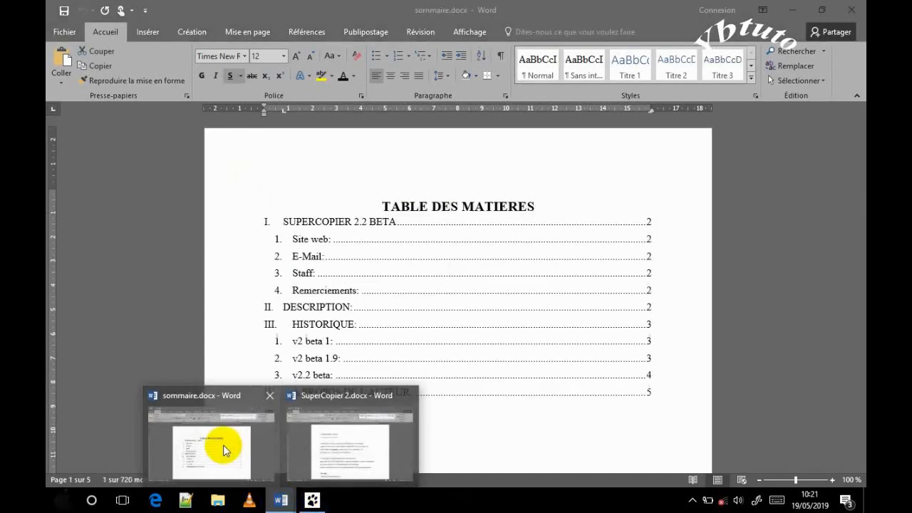
click(223, 447)
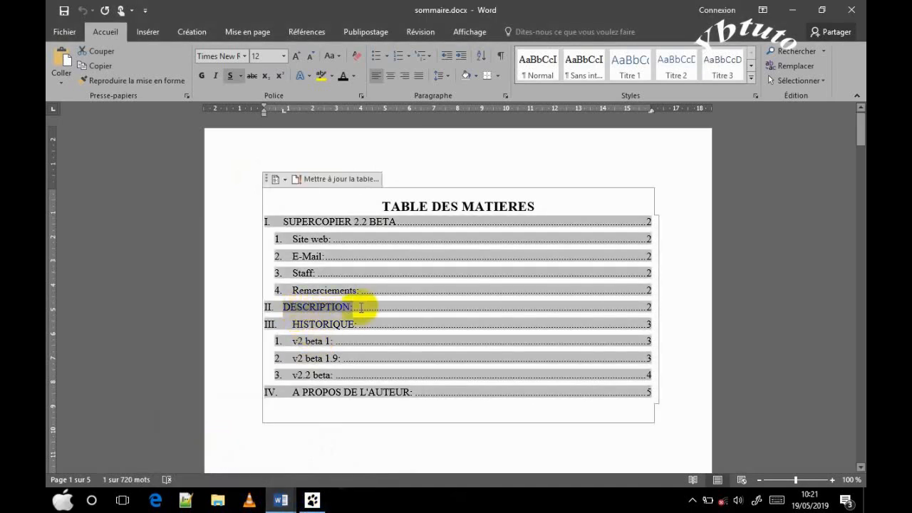
click(285, 494)
click(340, 400)
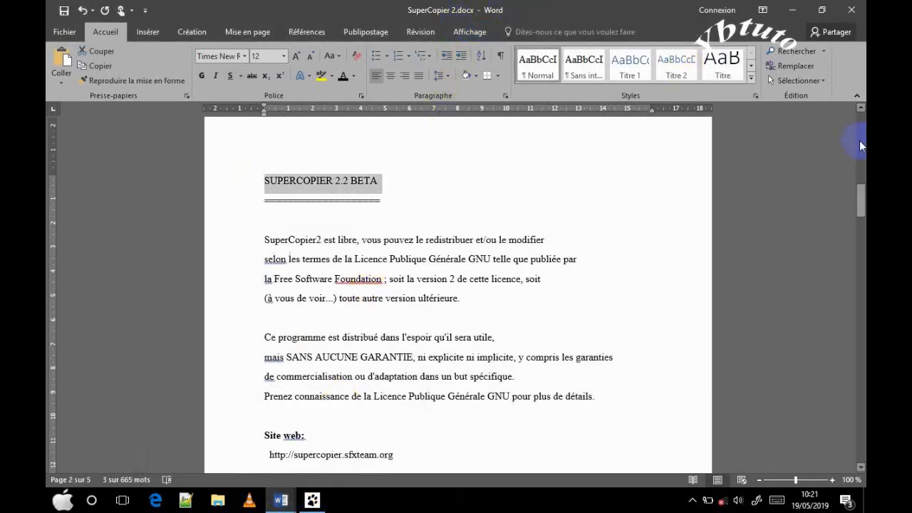
drag(860, 197, 861, 270)
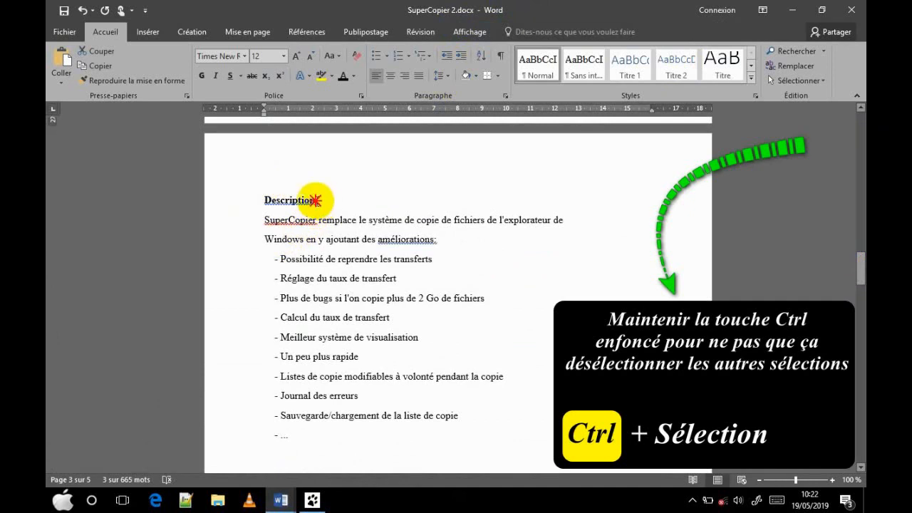
drag(323, 203, 265, 202)
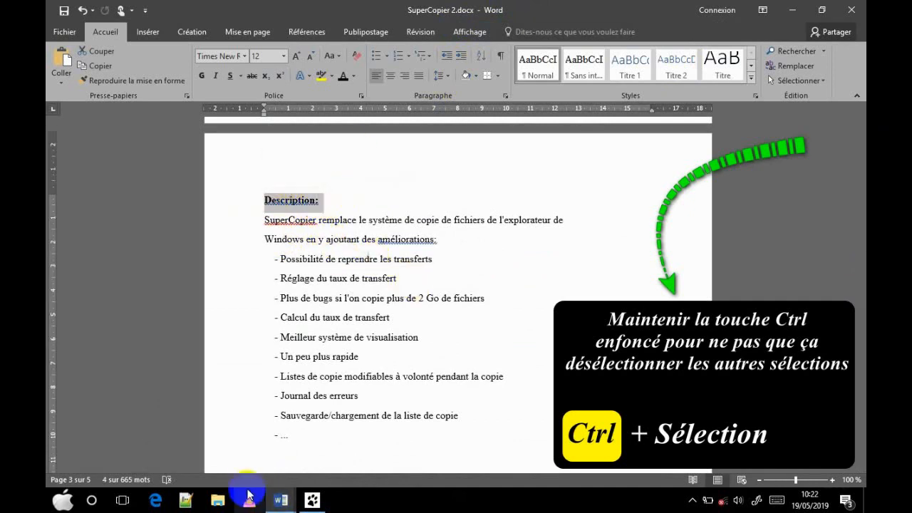
Check the third main entry in sommaire.docx and add the Historique: heading in SuperCopier 2.docx to the current selection
click(280, 500)
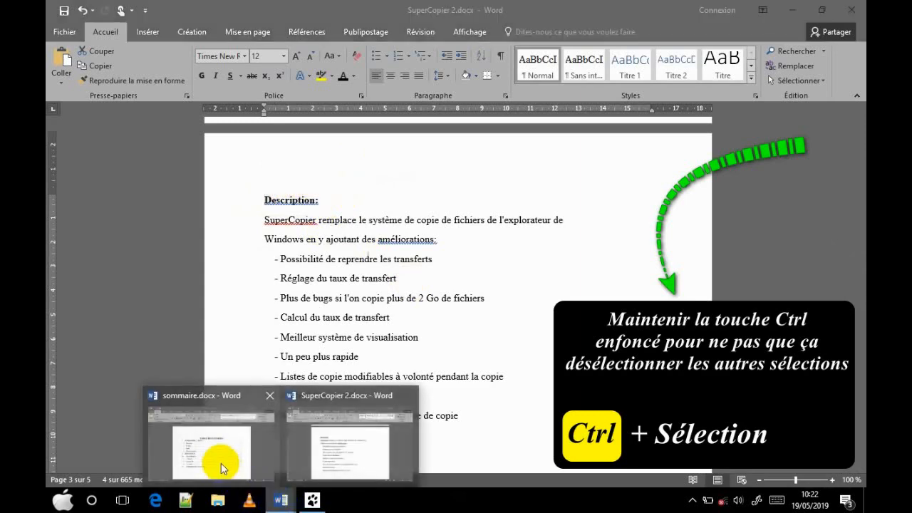
click(218, 464)
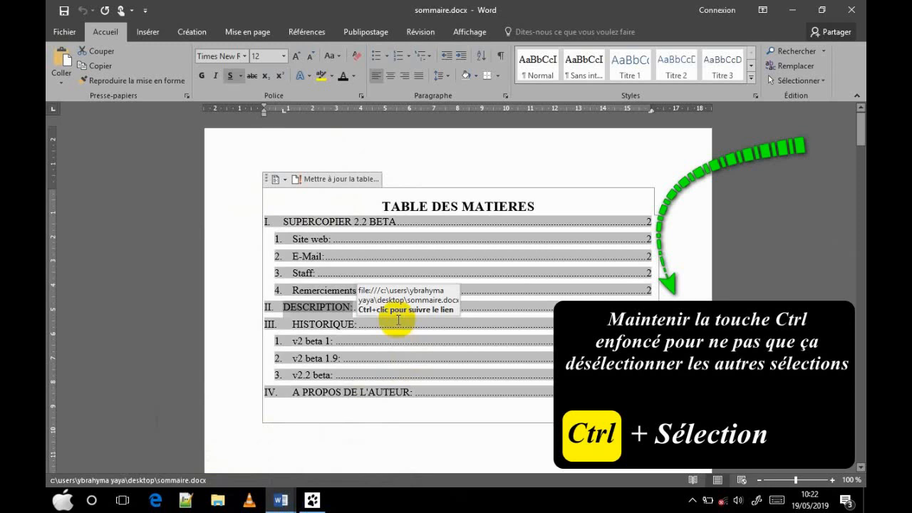
click(281, 503)
click(353, 459)
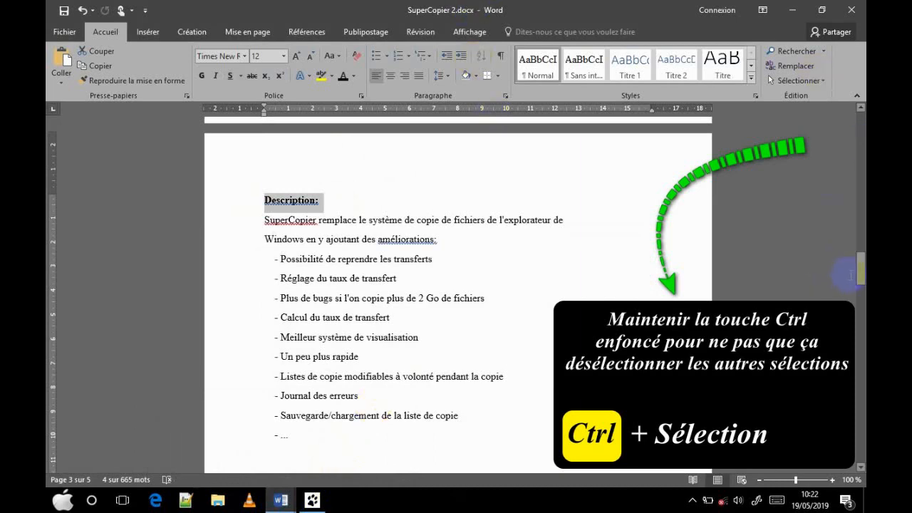
drag(860, 276, 860, 151)
drag(861, 191, 859, 265)
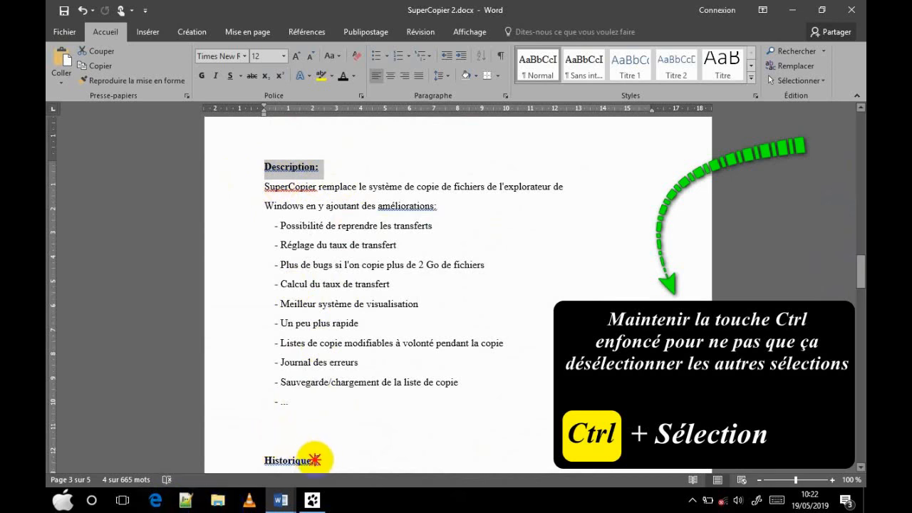
drag(314, 459, 242, 459)
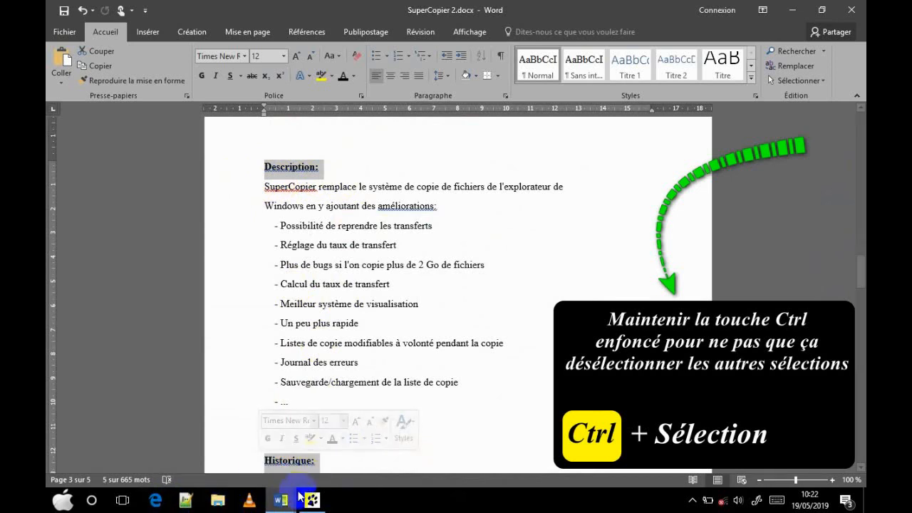
Check the fourth main entry in sommaire.docx and add the A propos de l'auteur: heading in SuperCopier 2.docx to the selection
click(285, 504)
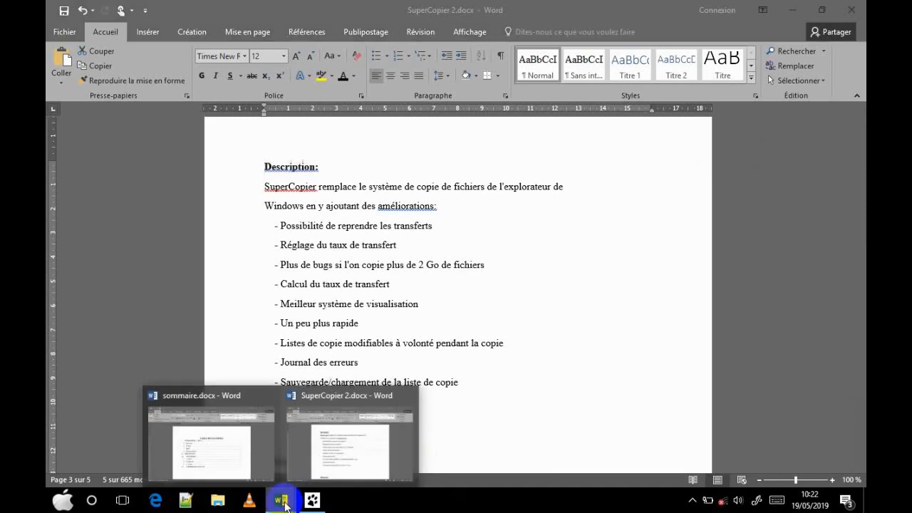
click(228, 452)
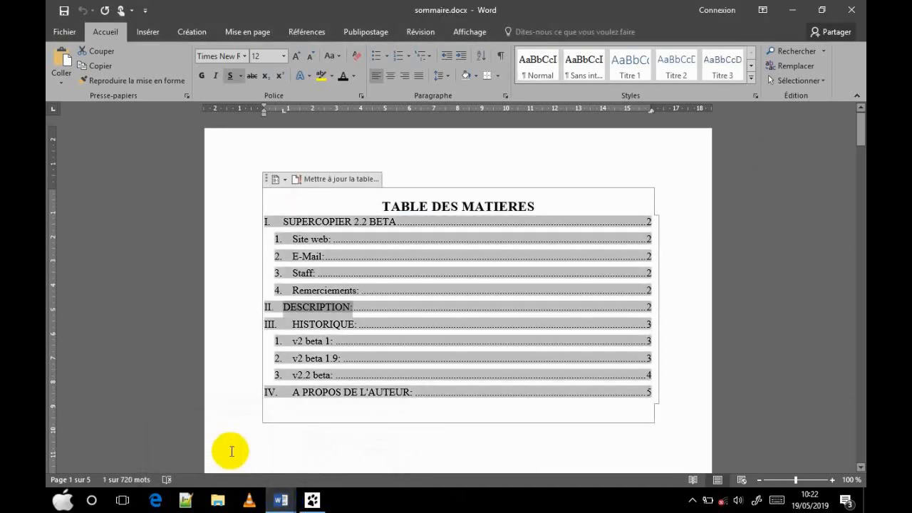
click(279, 502)
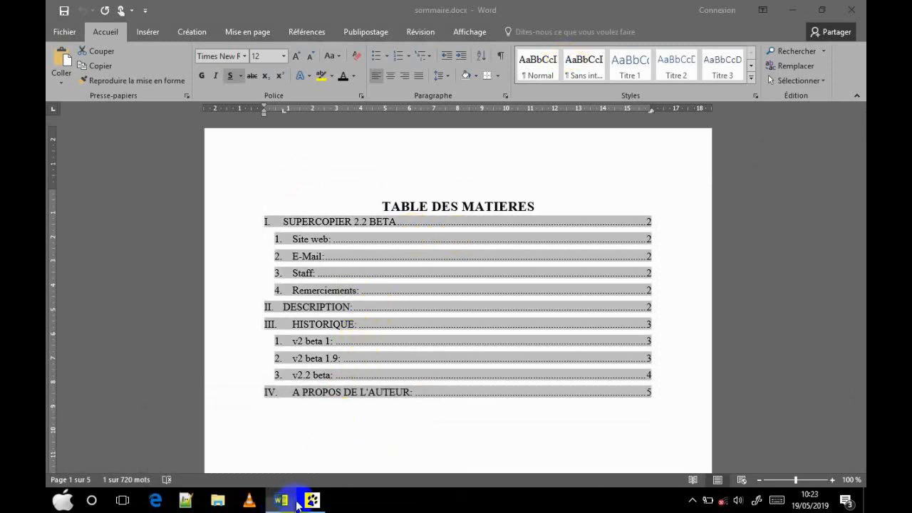
mouse_move(283, 499)
click(347, 425)
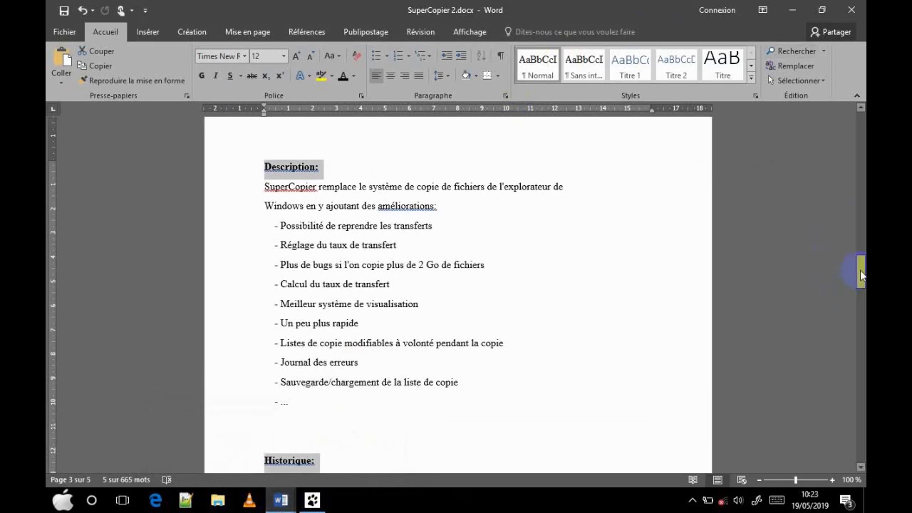
drag(861, 271, 862, 421)
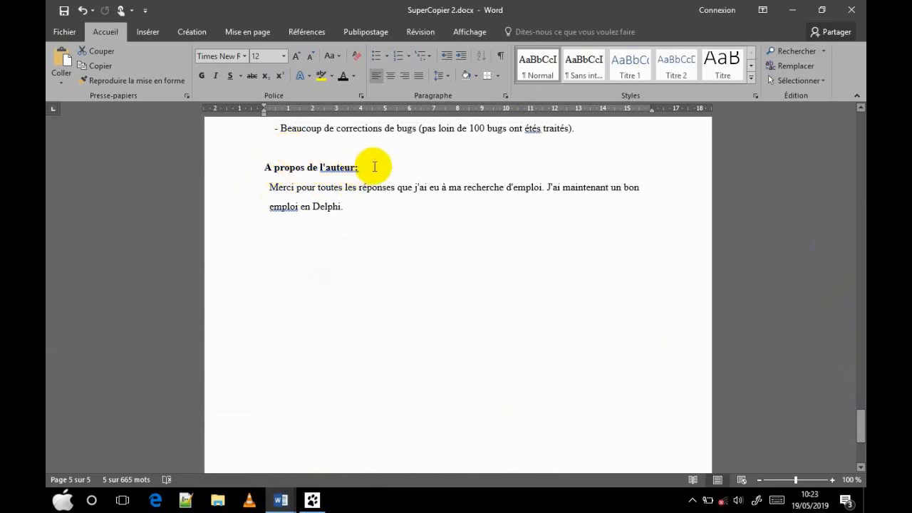
drag(362, 166, 267, 169)
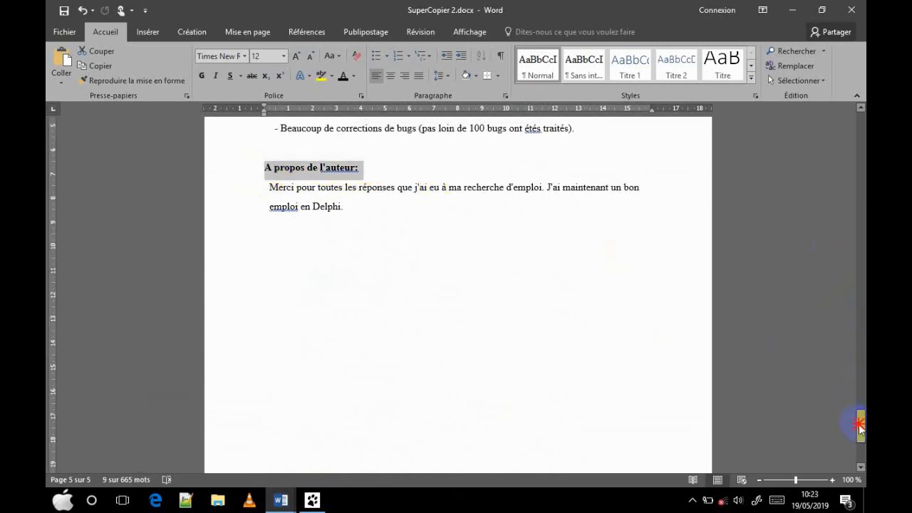
Apply the Titre 1 style to the four selected headings and set their font to Times New Roman
drag(860, 425, 861, 187)
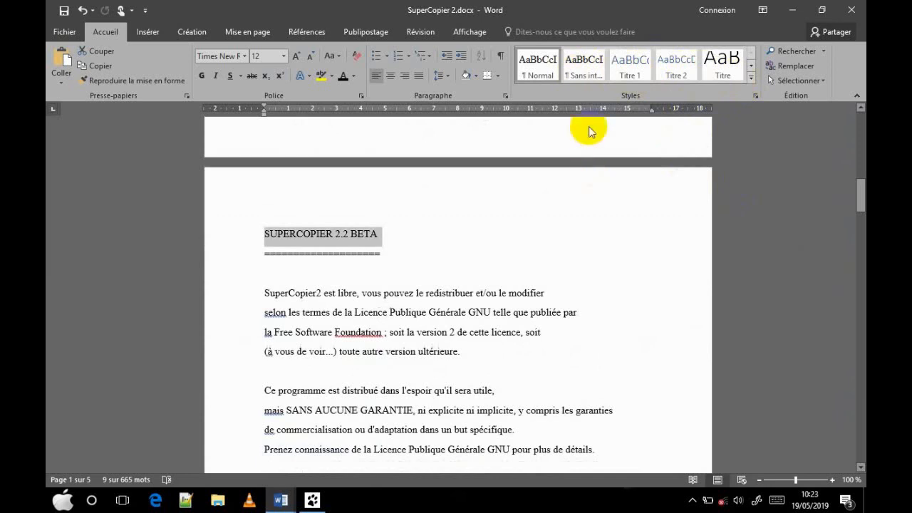
click(632, 77)
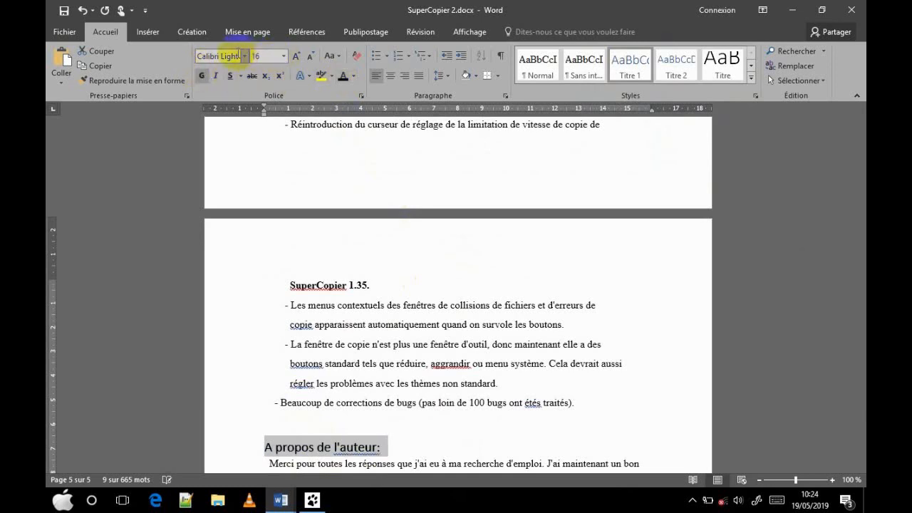
click(243, 56)
click(247, 135)
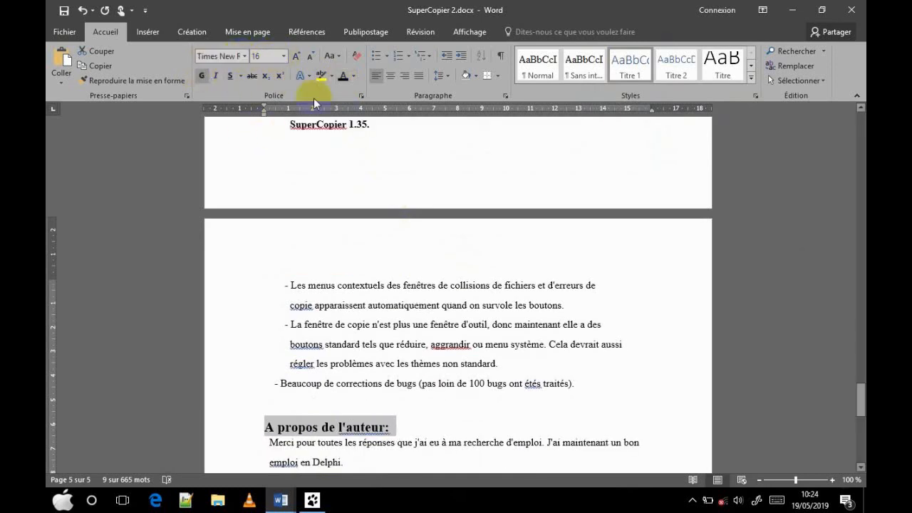
Convert the selected headings to uppercase (MAJUSCULES) and number them with the I., II., III. format
click(337, 60)
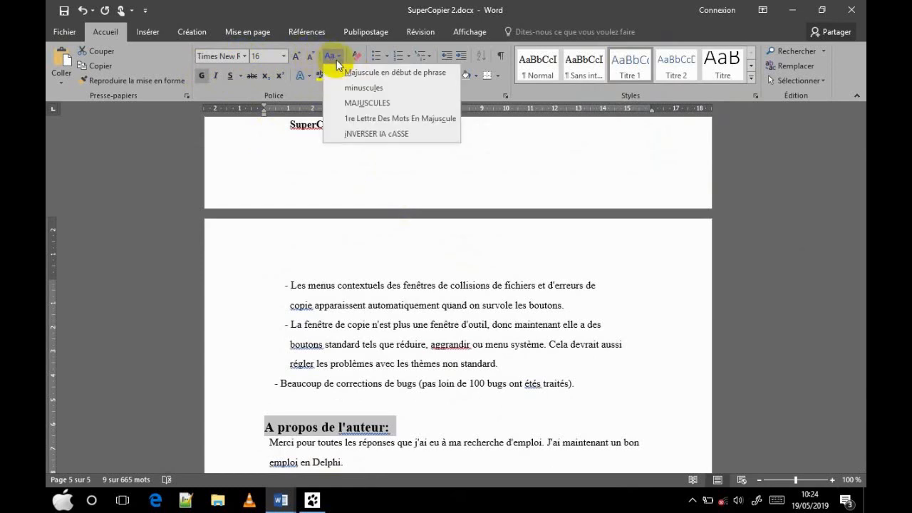
click(358, 105)
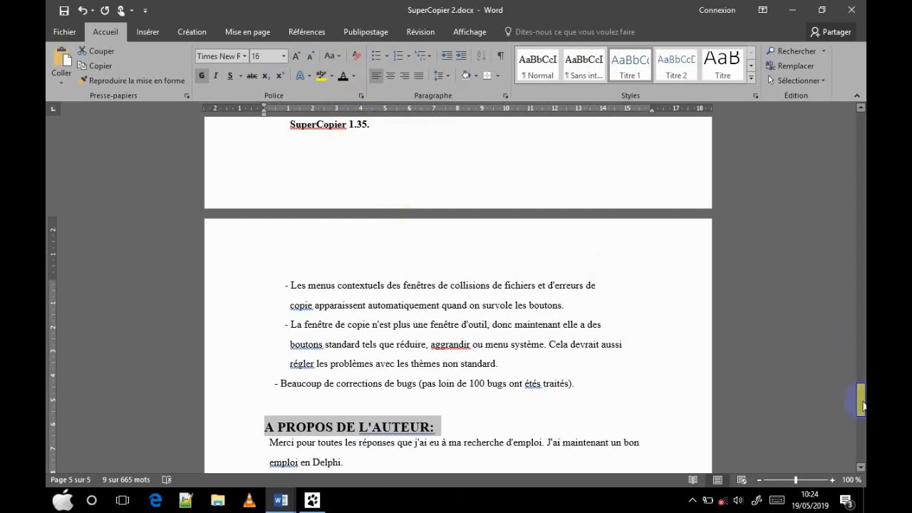
click(407, 57)
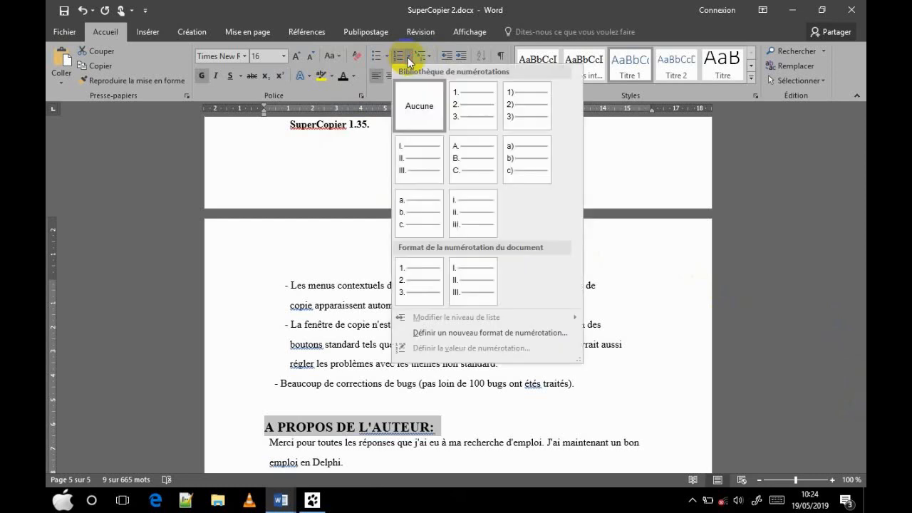
click(411, 160)
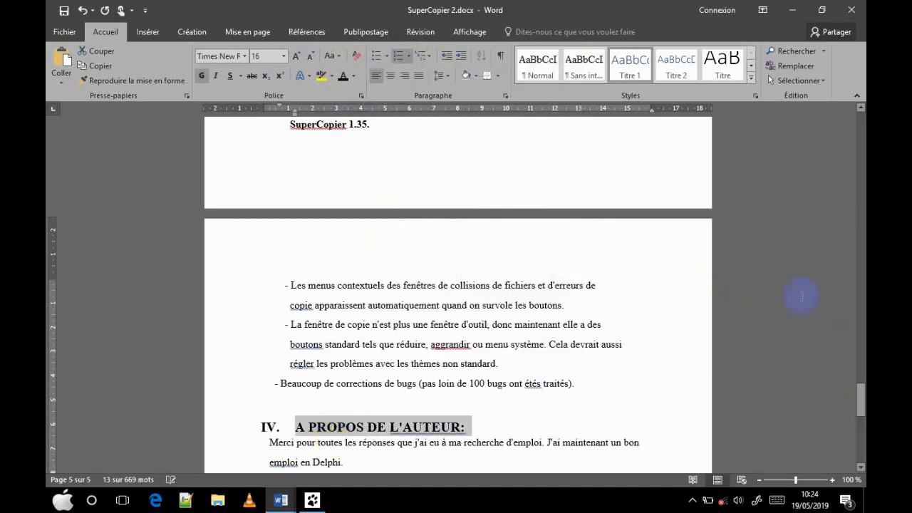
drag(859, 394, 859, 197)
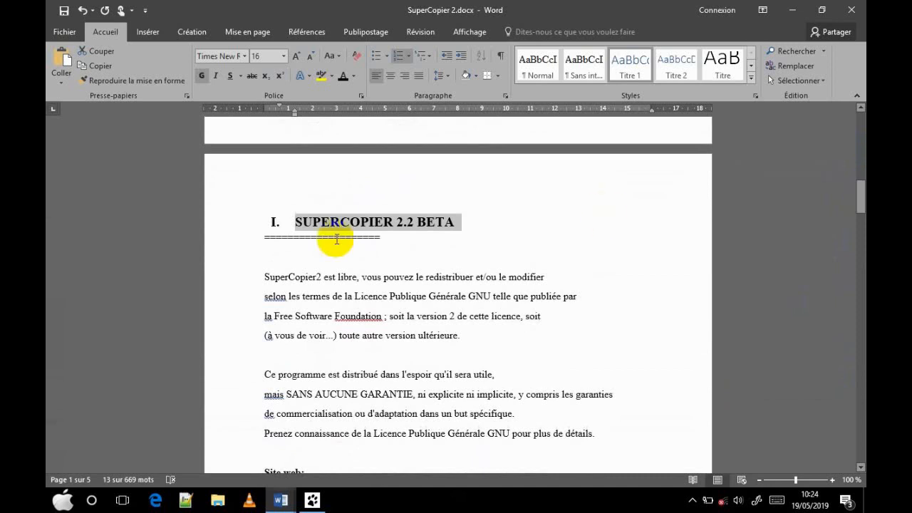
Save SuperCopier 2.docx and compare its blank first page with the table of contents page in sommaire.docx
click(64, 11)
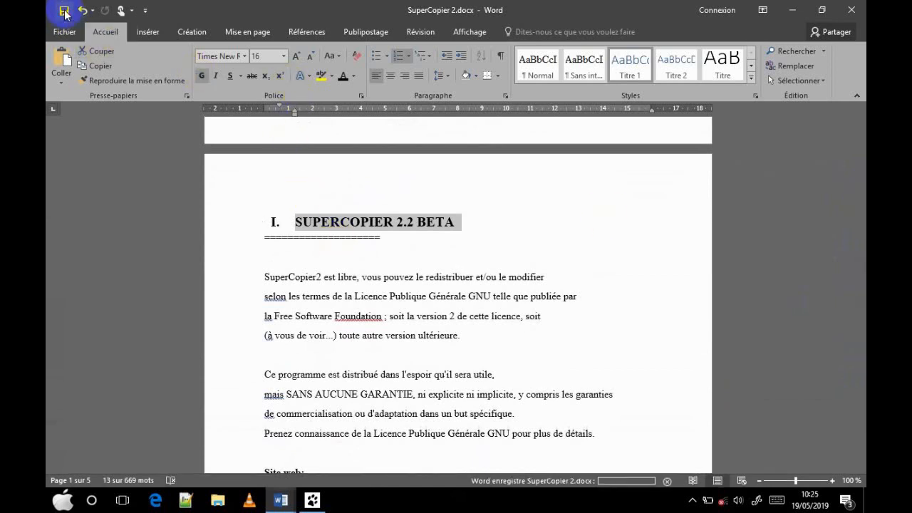
drag(862, 203, 860, 129)
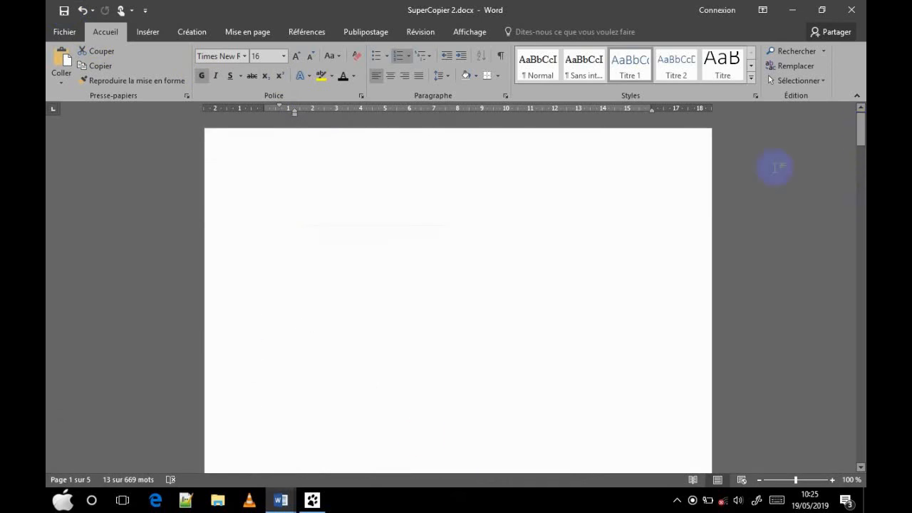
click(276, 505)
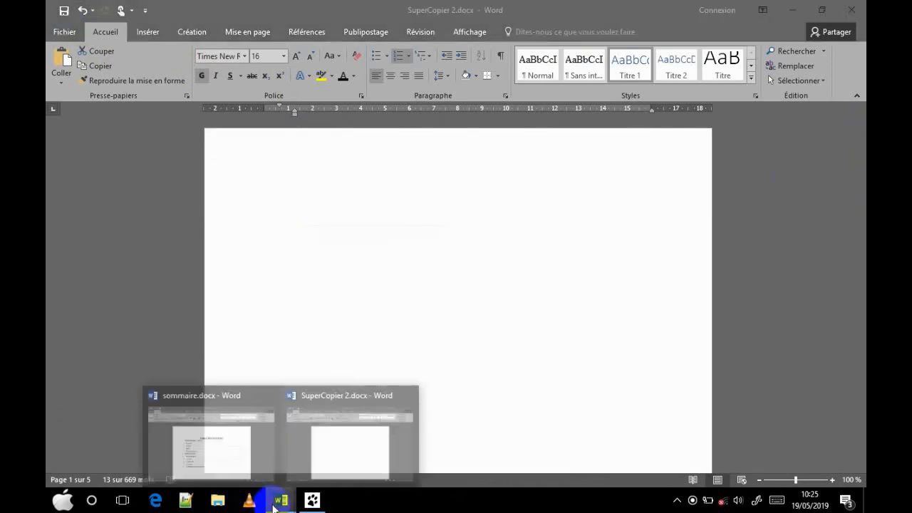
click(226, 458)
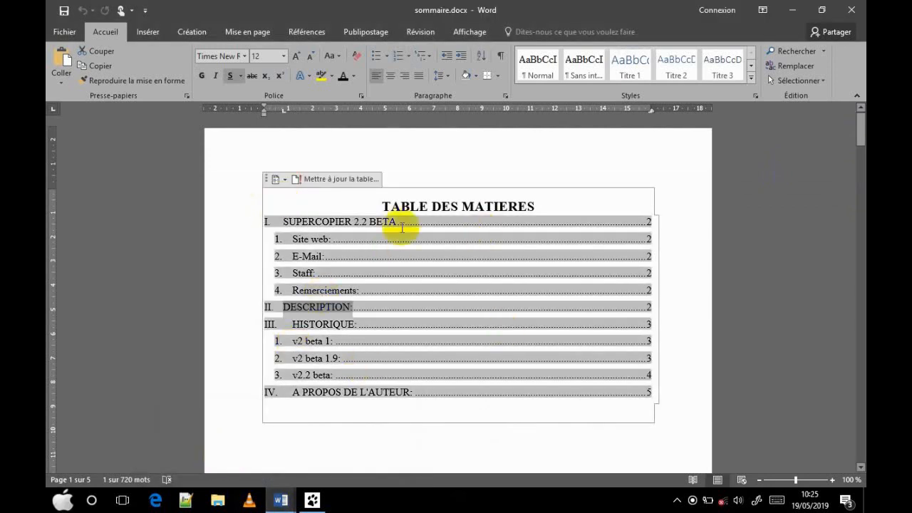
click(278, 503)
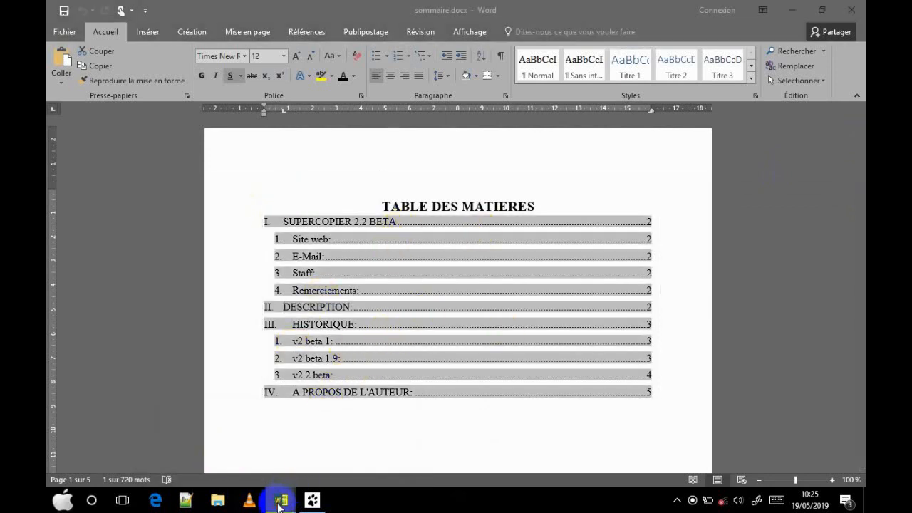
click(340, 448)
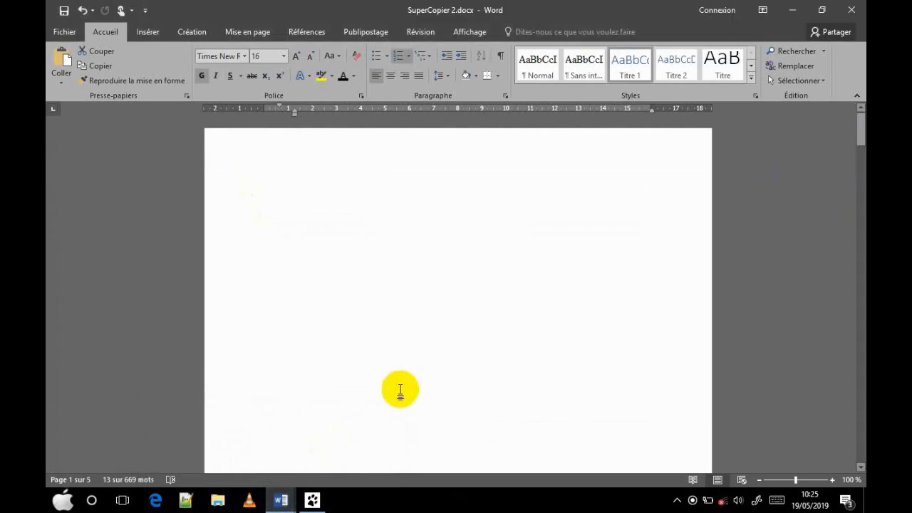
click(522, 317)
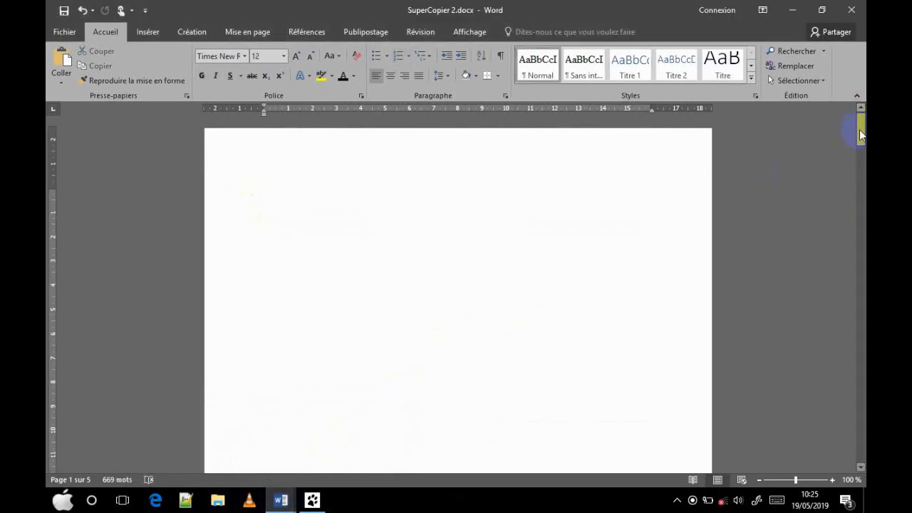
Insert the Table automatique 2 table of contents at the start of the blank first page
mouse_move(860, 132)
mouse_down()
mouse_move(857, 218)
mouse_move(861, 114)
mouse_up()
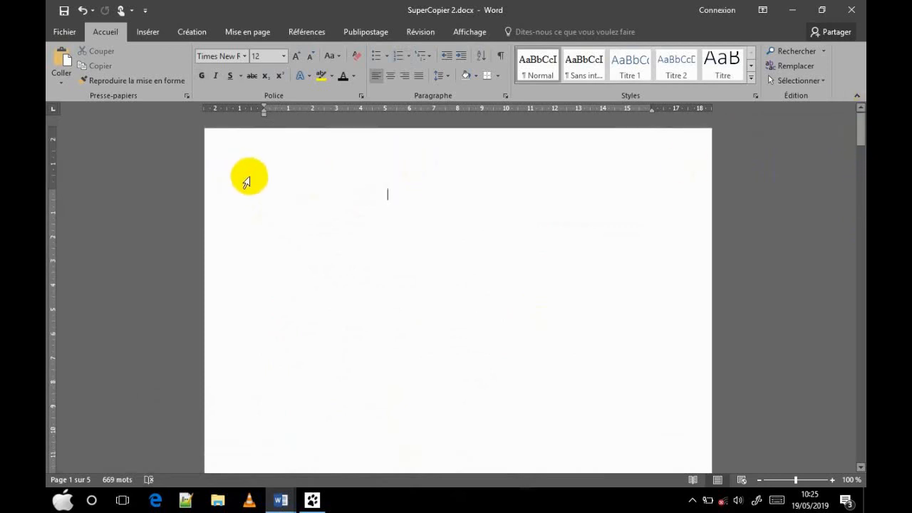
click(253, 177)
click(274, 183)
click(254, 175)
click(265, 183)
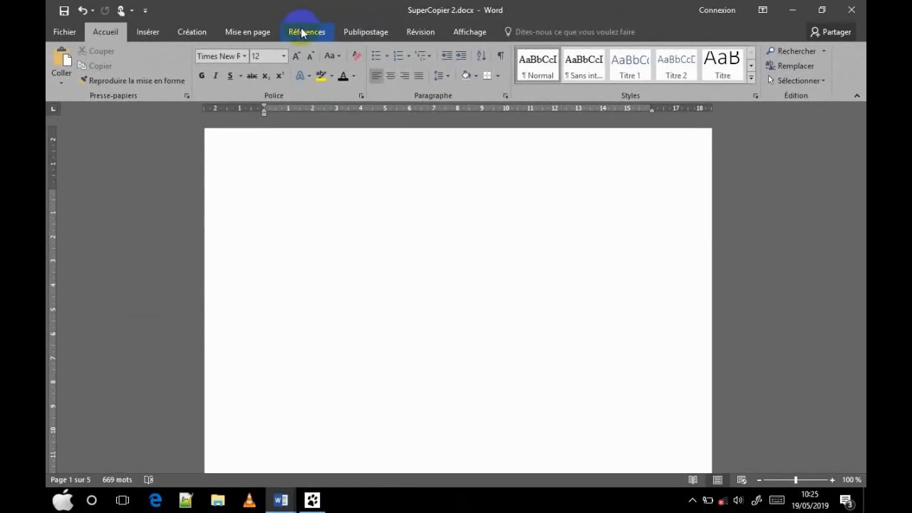
click(302, 32)
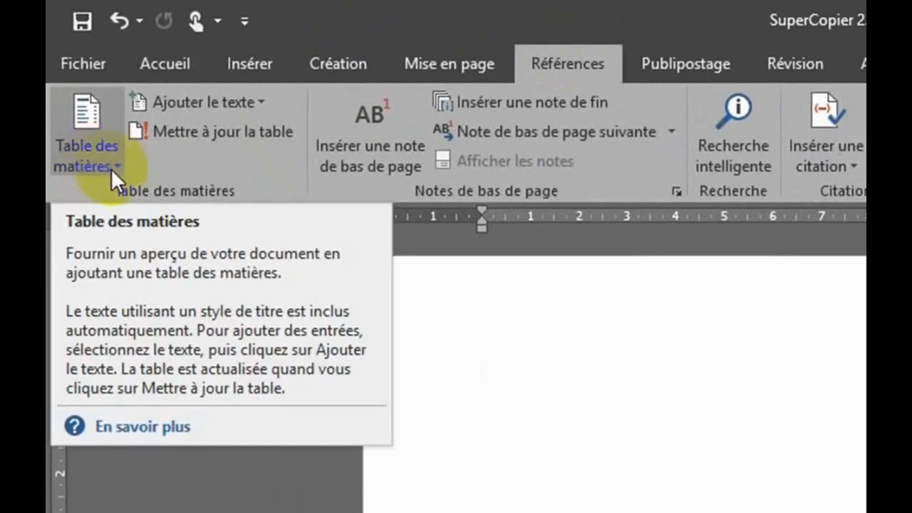
click(107, 164)
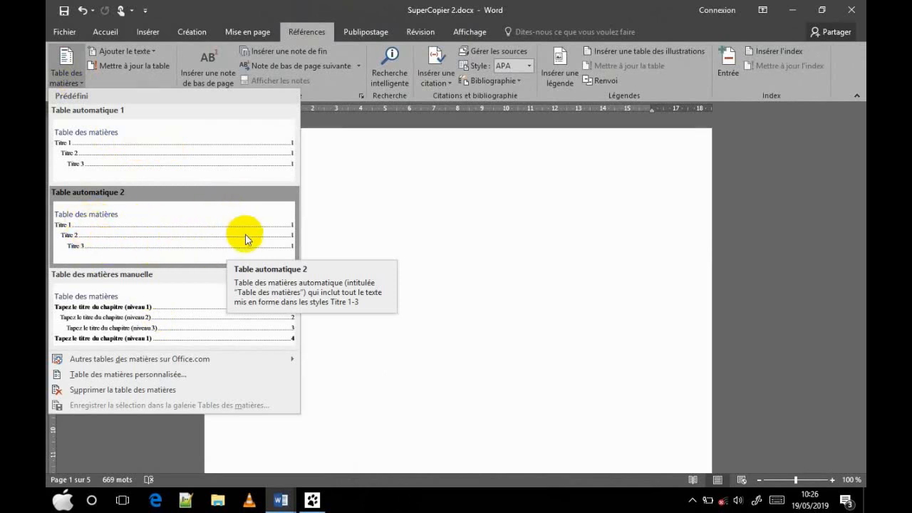
click(168, 240)
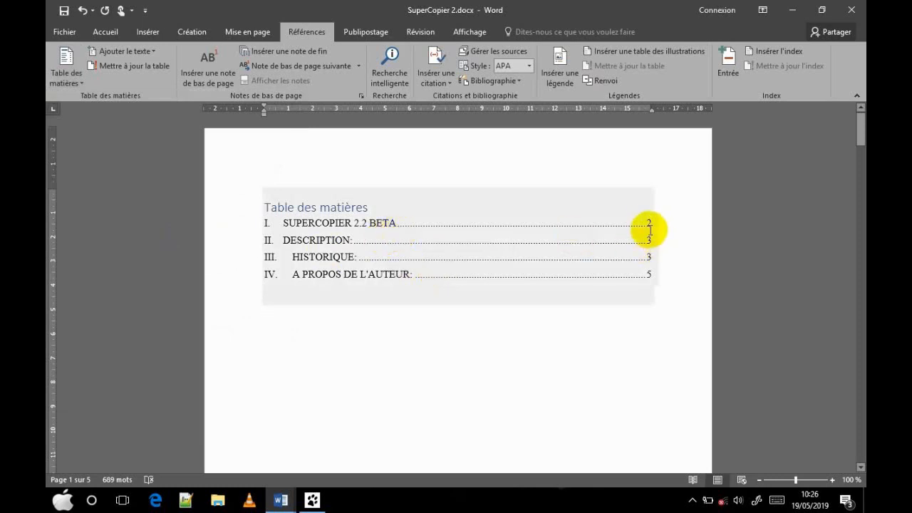
Convert the table of contents title to uppercase and center it above the entries
click(313, 207)
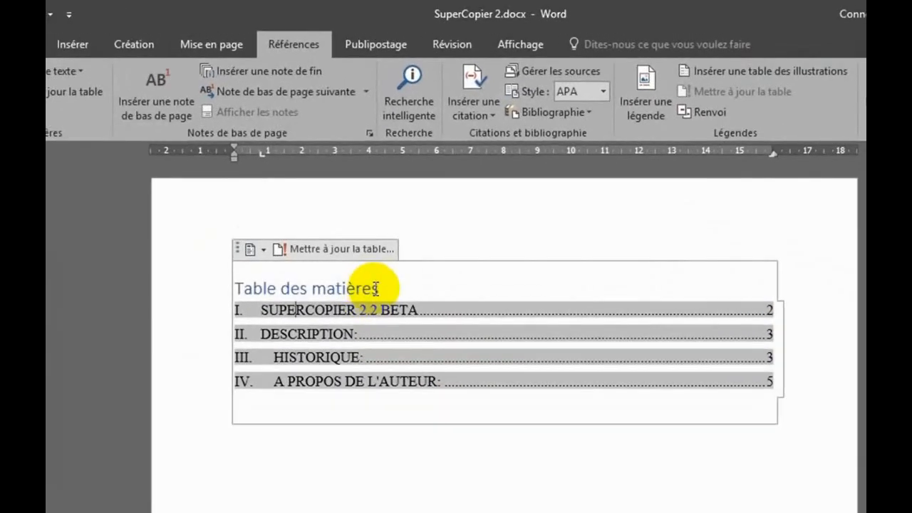
drag(385, 288, 238, 291)
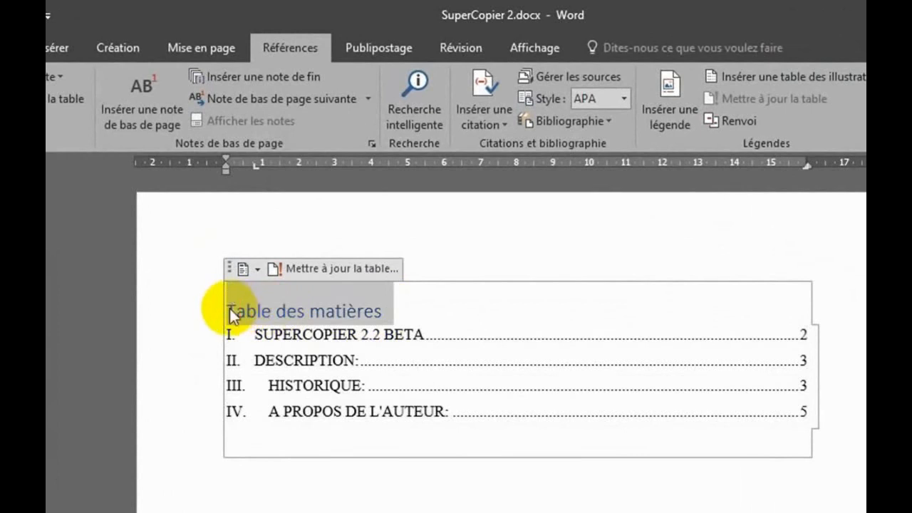
key(shift+F3)
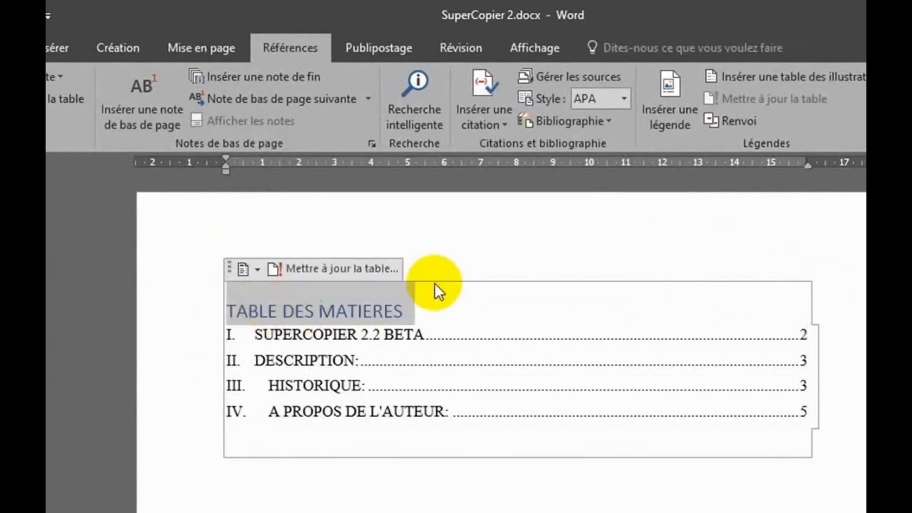
click(1, 48)
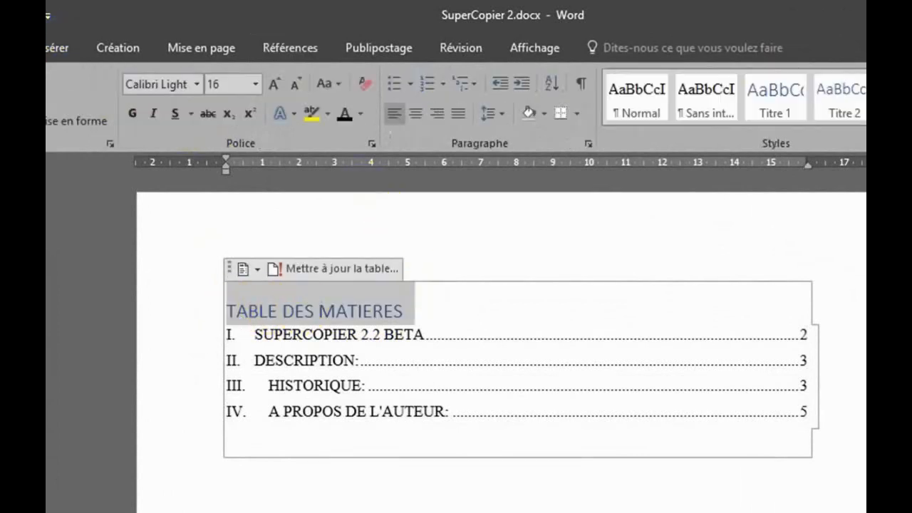
click(415, 114)
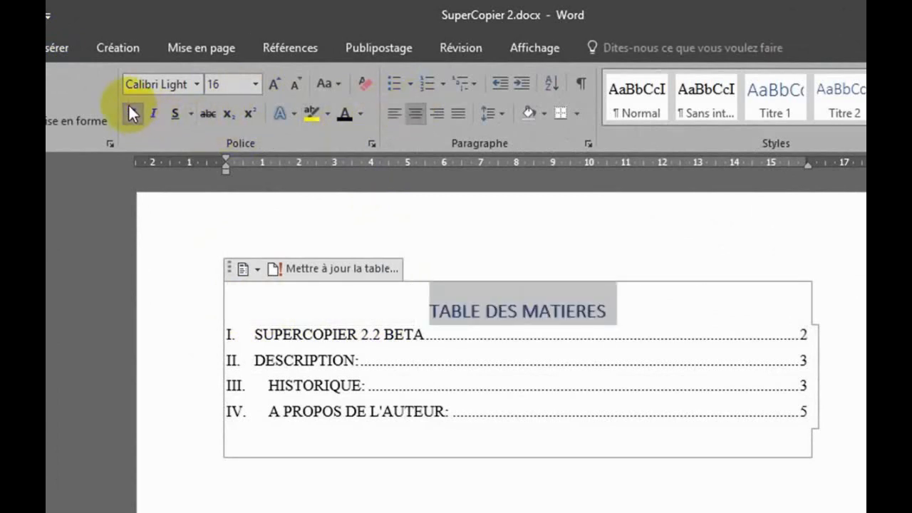
Format the TABLE DES MATIERES title in bold black Times New Roman
click(348, 115)
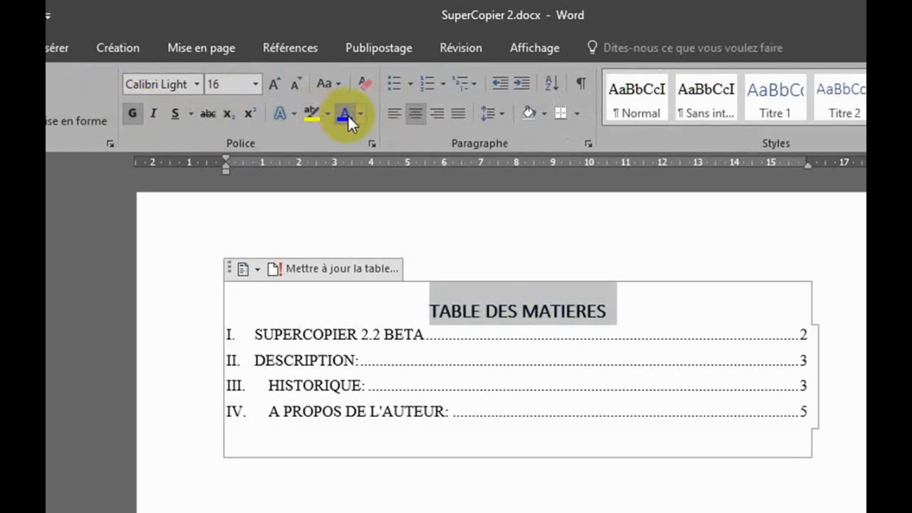
click(199, 85)
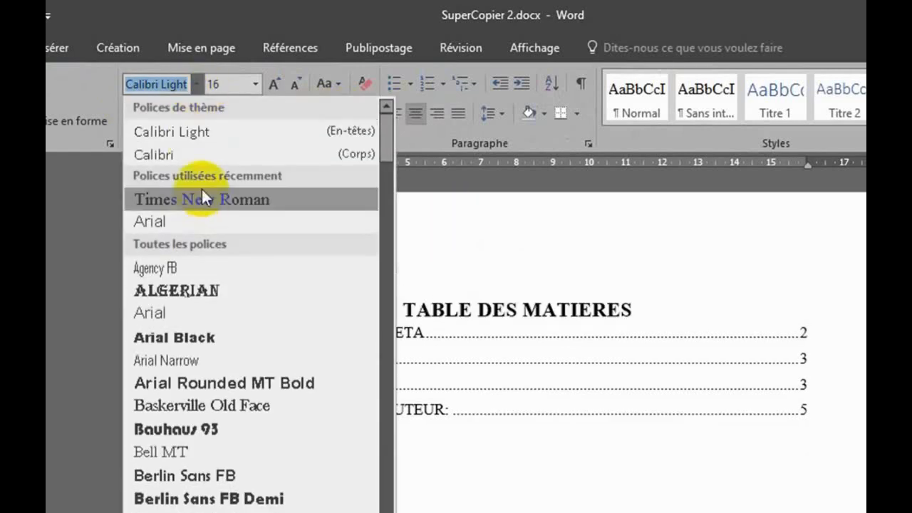
key(Escape)
click(413, 462)
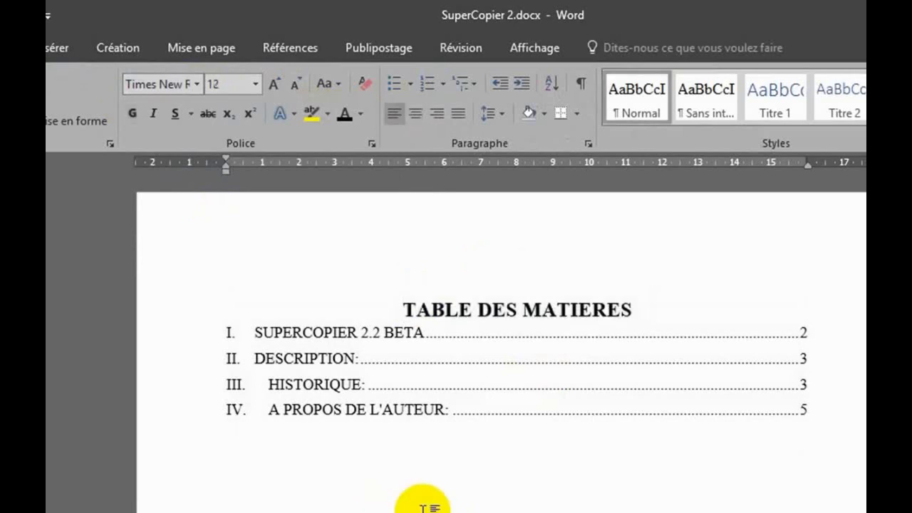
Save the document and examine the subentries under SUPERCOPIER 2.2 BETA in the sommaire.docx table of contents
click(63, 14)
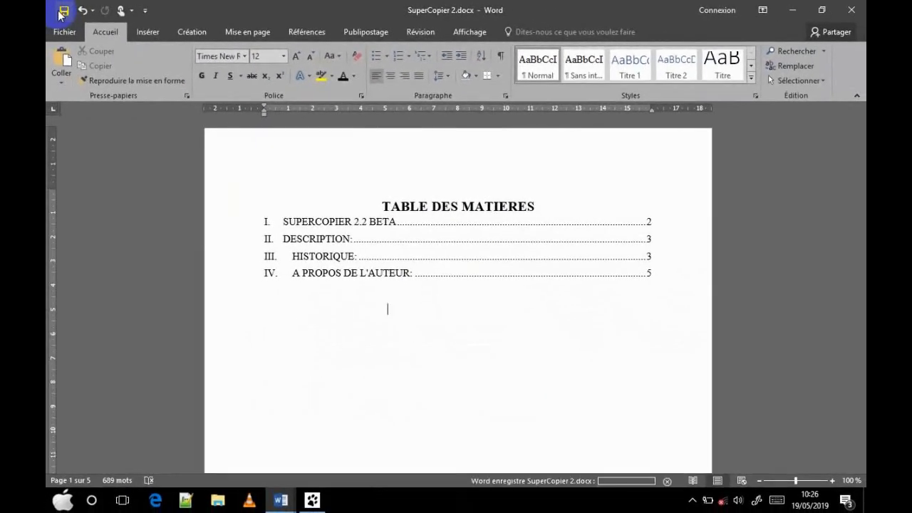
click(279, 500)
click(238, 445)
click(230, 285)
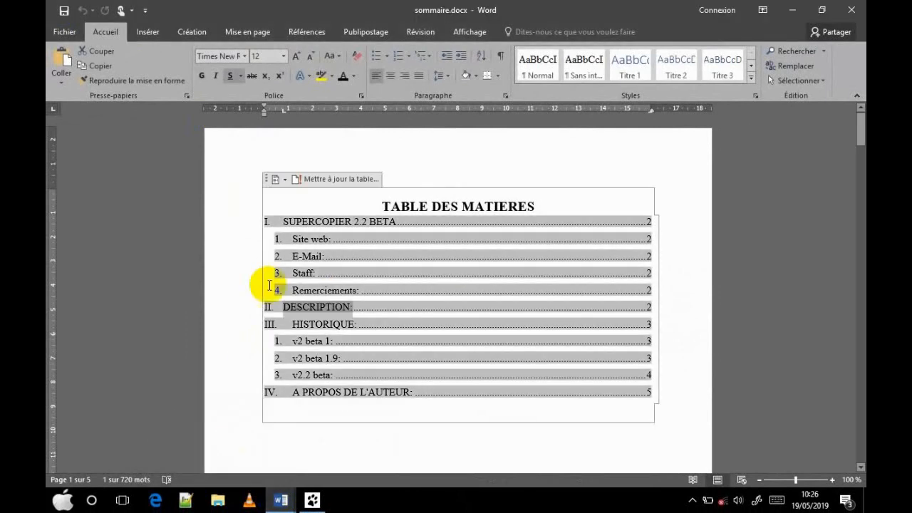
drag(260, 227, 377, 299)
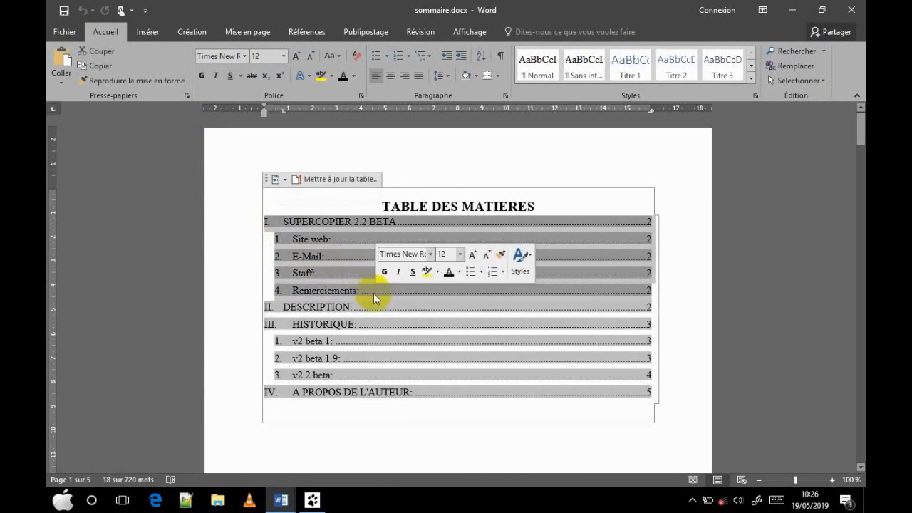
click(289, 221)
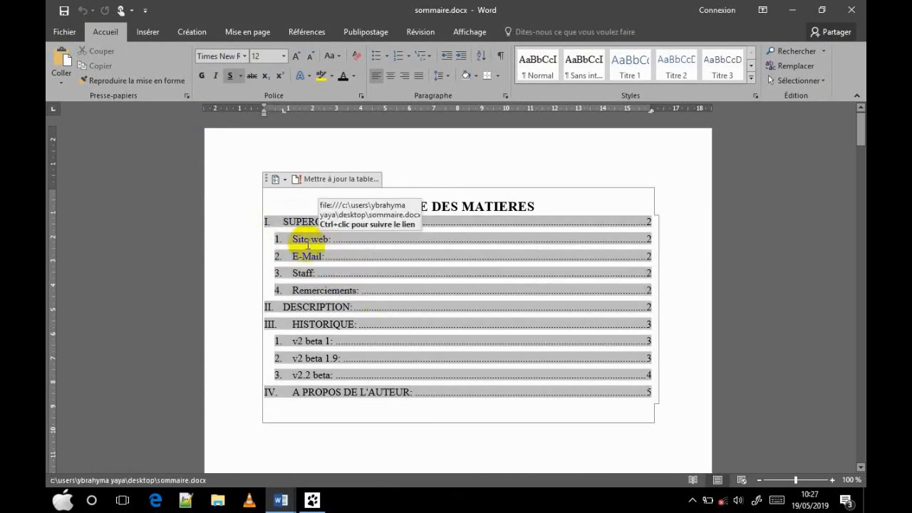
Switch back to SuperCopier 2.docx and select the Site web:, E-Mail:, Staff: and Remerciements: headings on page 2 together
click(281, 500)
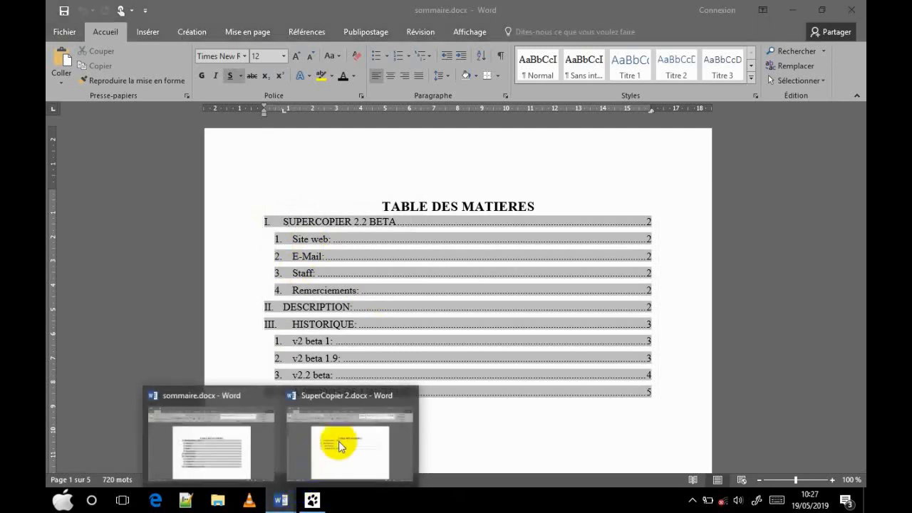
click(339, 446)
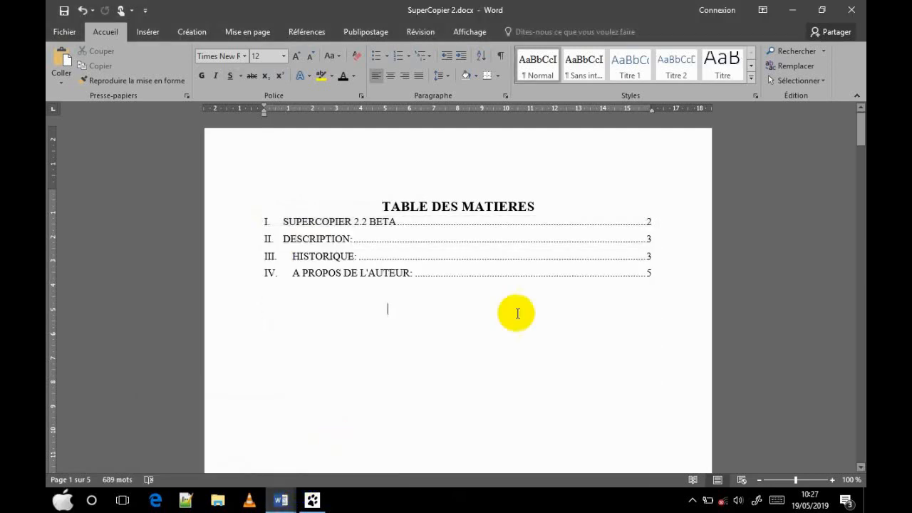
double_click(328, 222)
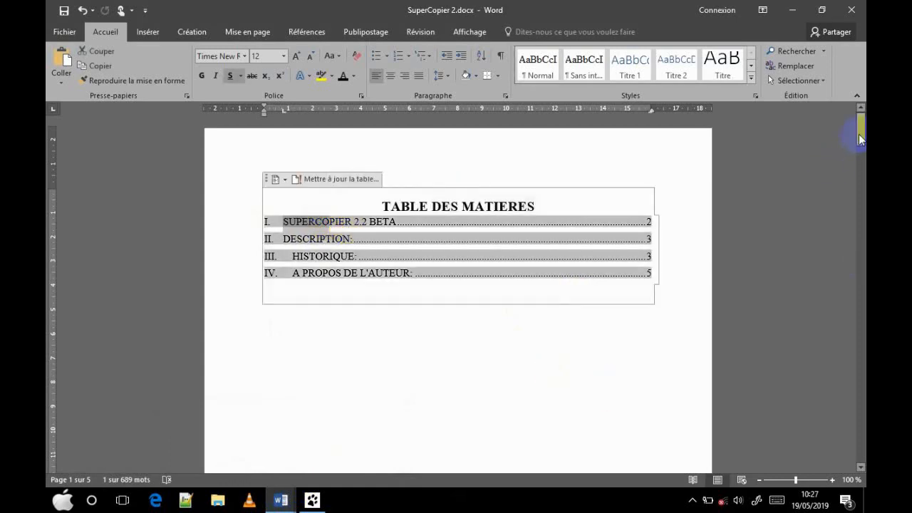
drag(859, 139, 860, 204)
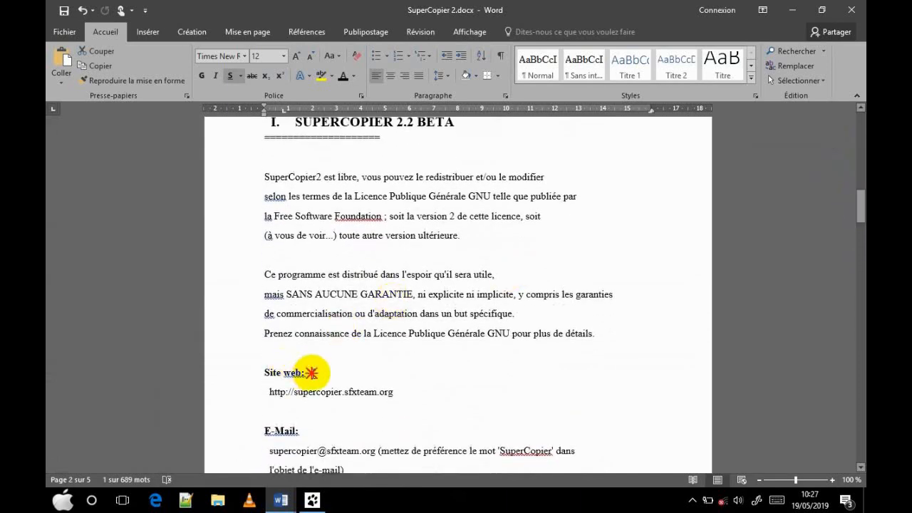
drag(311, 373, 255, 381)
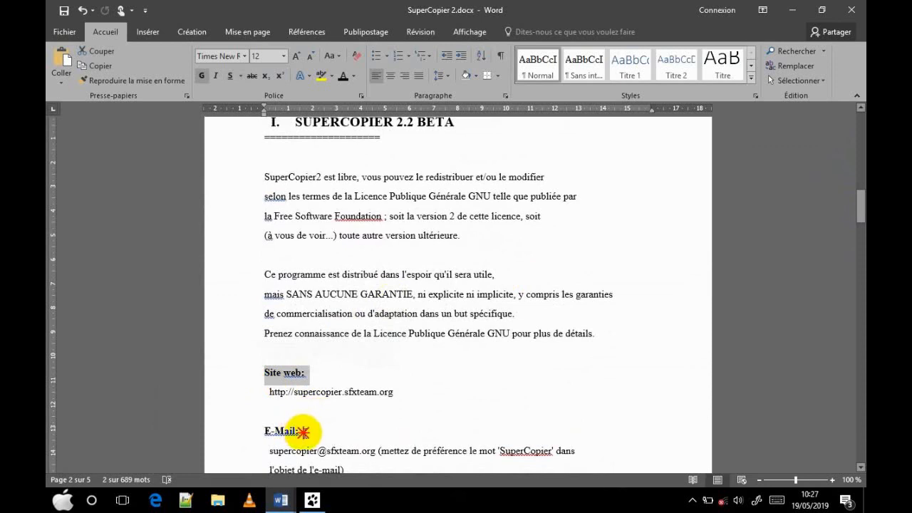
drag(303, 432, 246, 432)
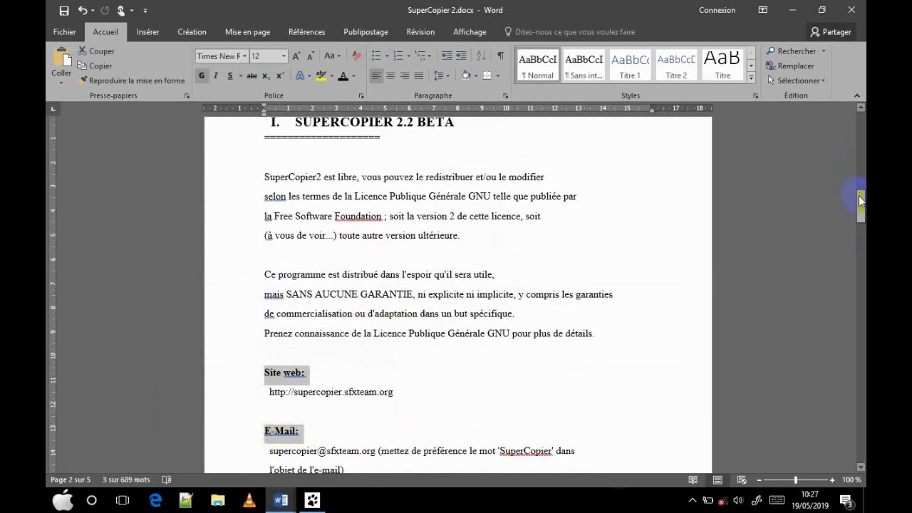
drag(861, 201, 861, 231)
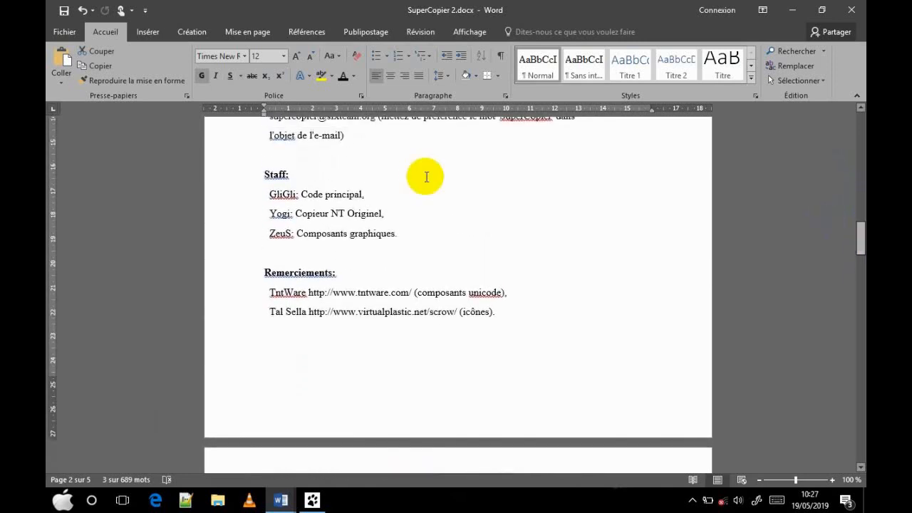
drag(296, 174, 238, 181)
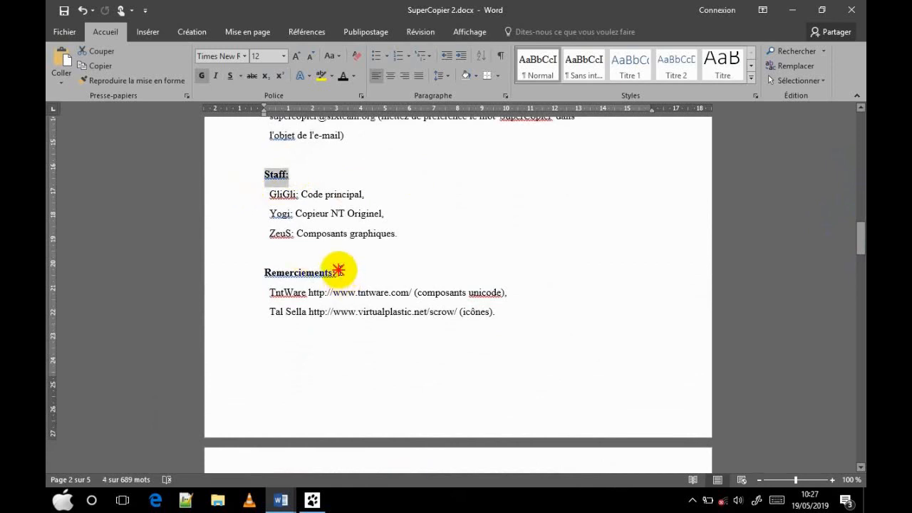
drag(337, 271, 230, 272)
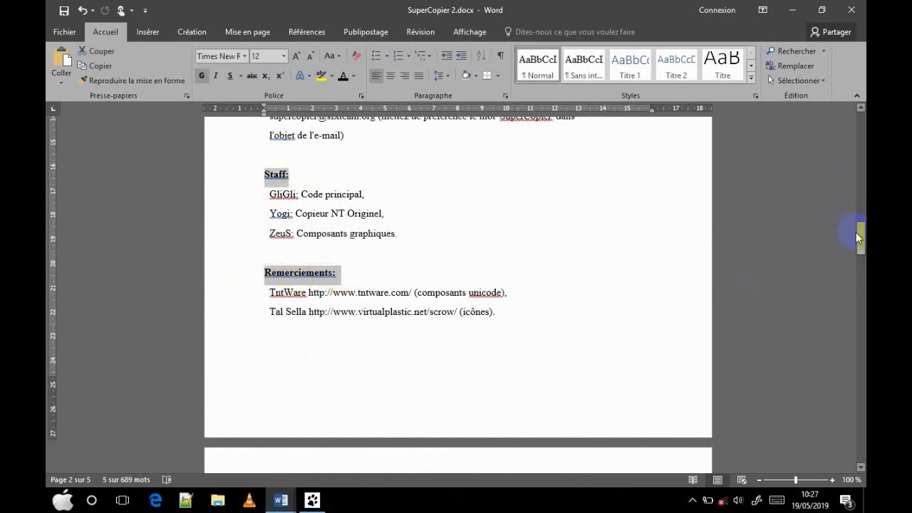
Apply the Titre 2 style to the four selected headings in bold black Times New Roman and number them with the 1., 2., 3. format
drag(859, 238, 861, 210)
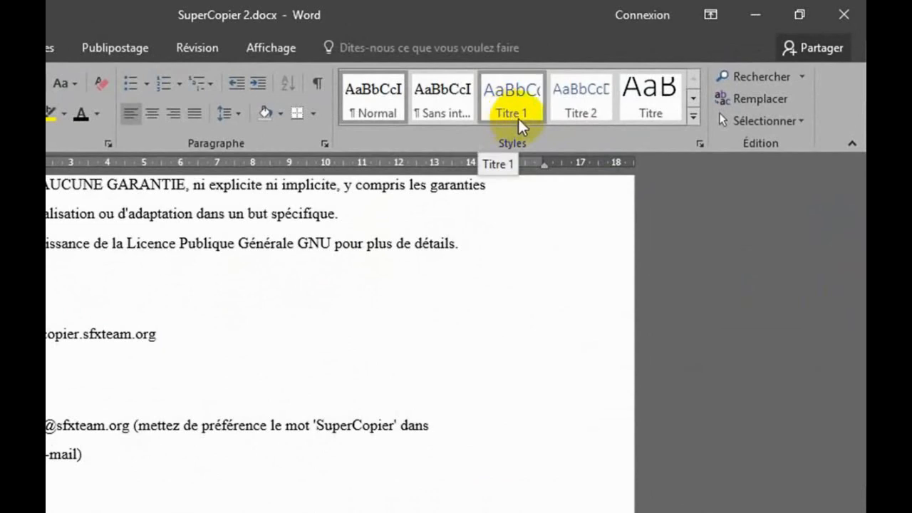
click(580, 112)
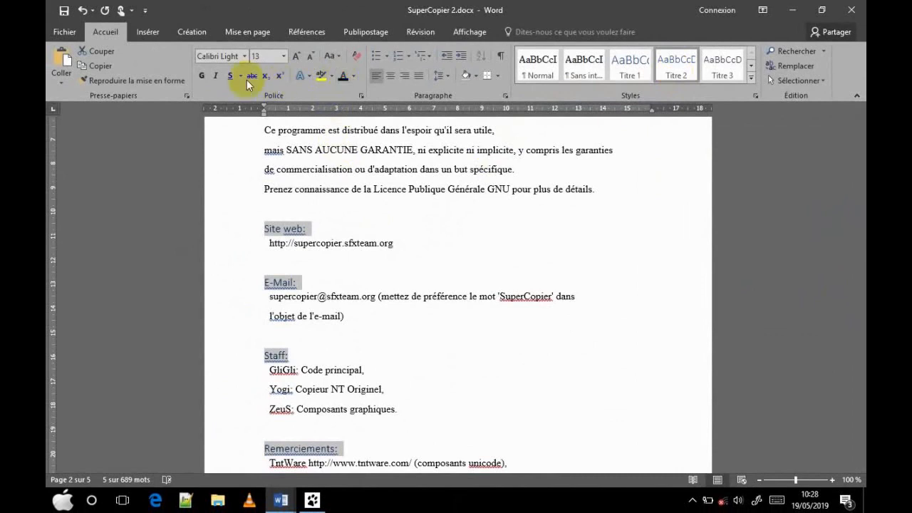
click(201, 77)
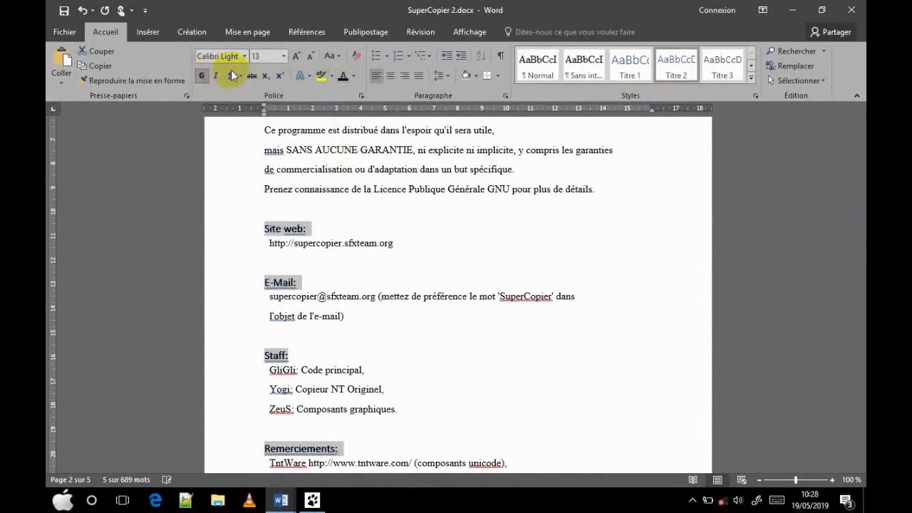
click(244, 55)
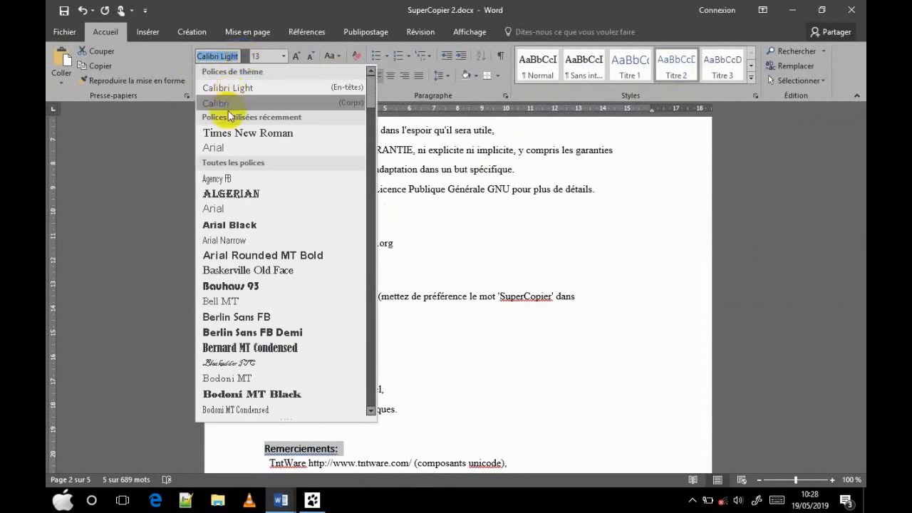
click(230, 134)
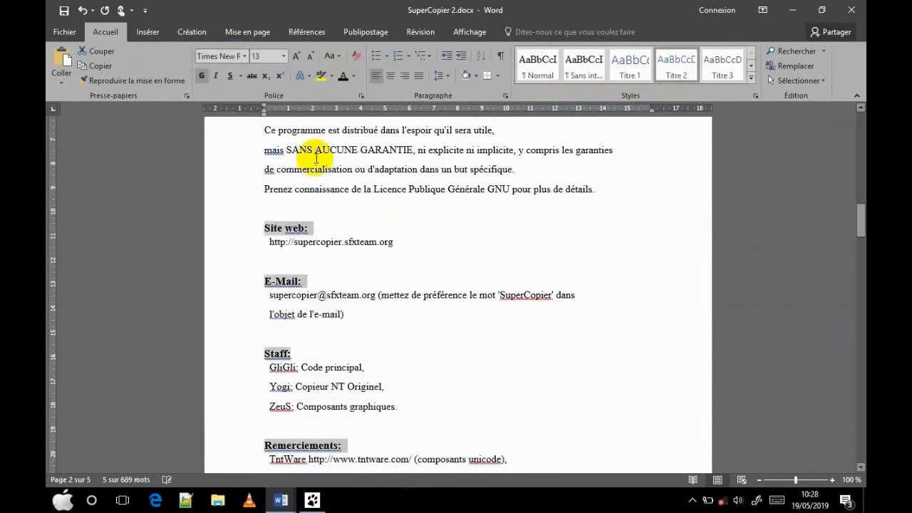
click(410, 55)
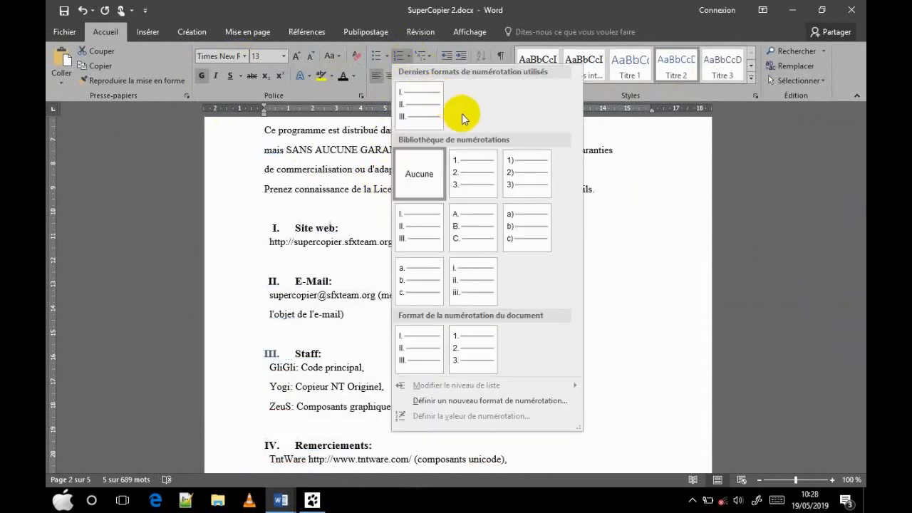
click(465, 183)
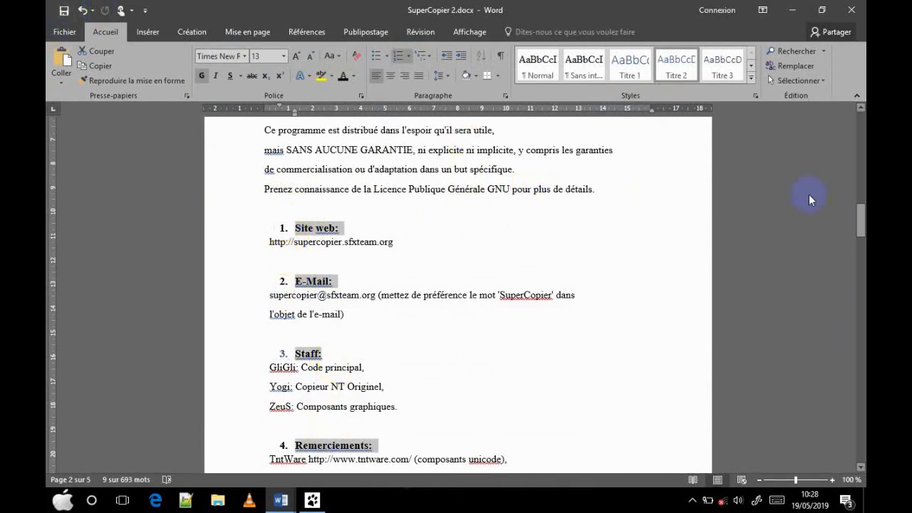
Update the entire table of contents on page 1 to include the new Titre 2 subheadings
drag(859, 217, 858, 127)
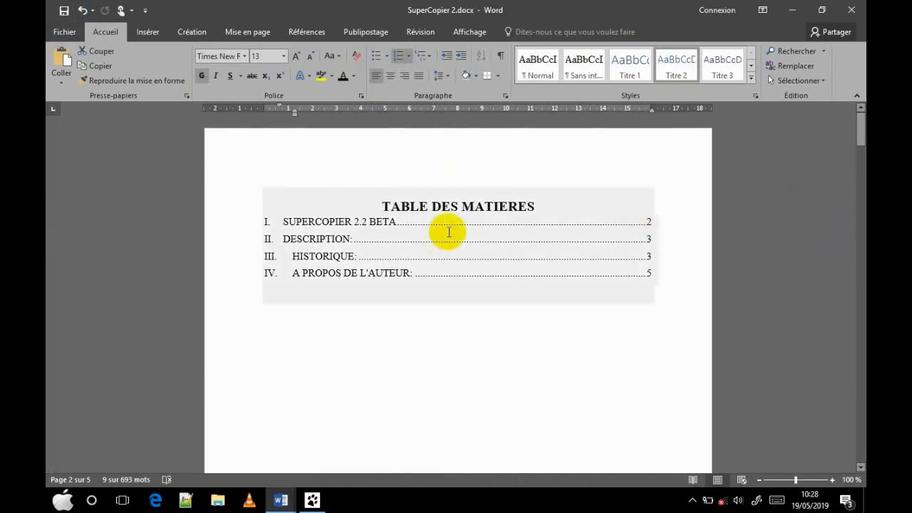
click(448, 232)
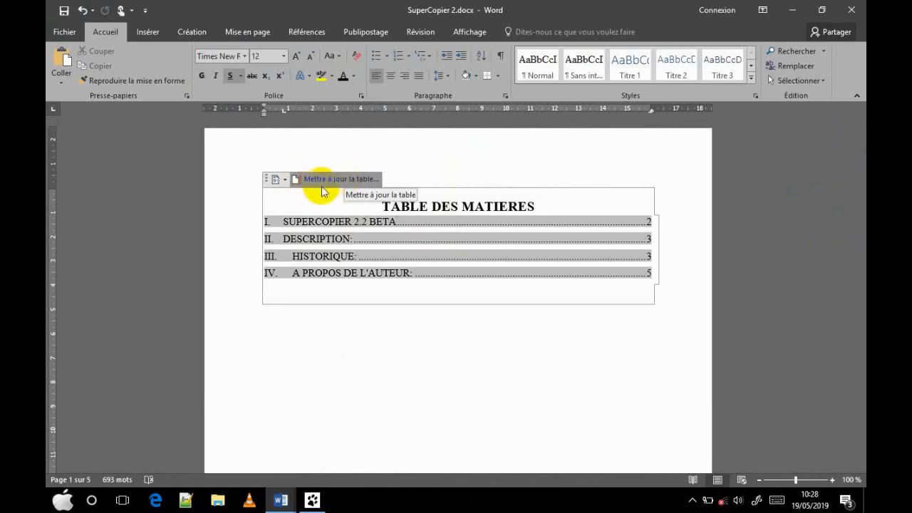
click(334, 180)
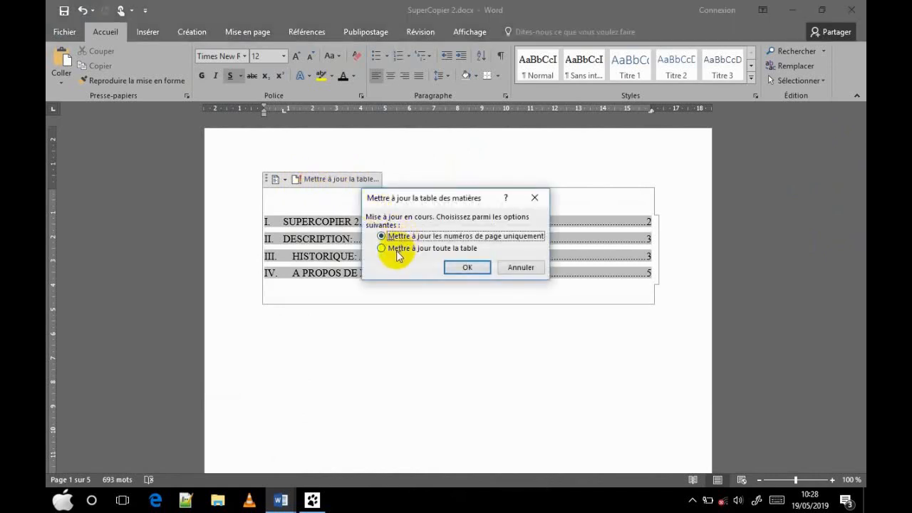
click(396, 249)
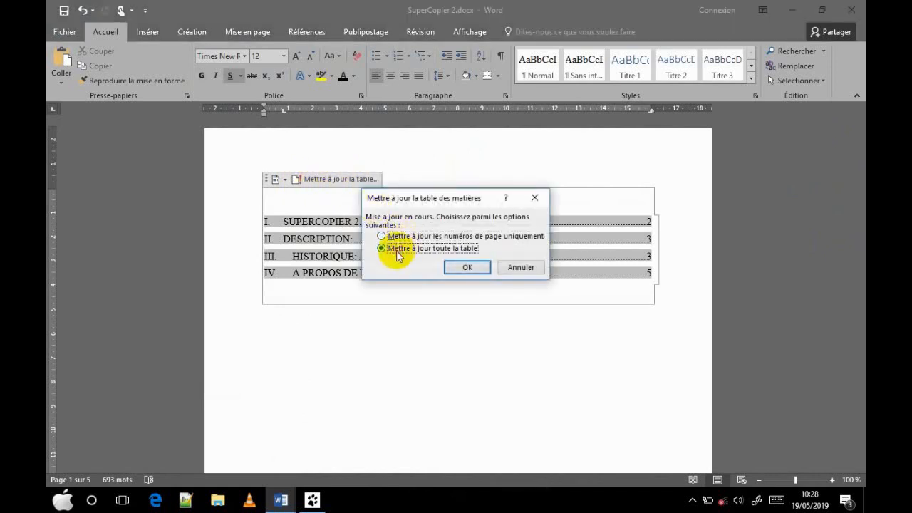
click(467, 268)
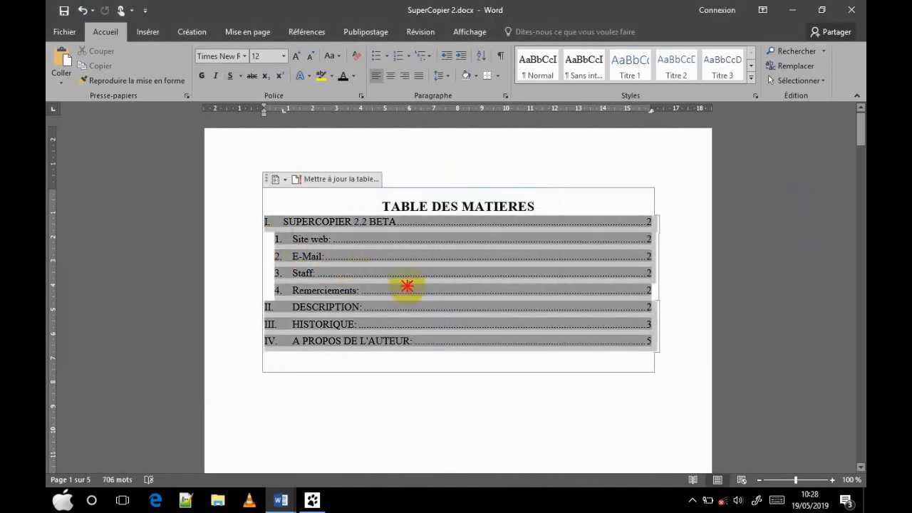
click(430, 288)
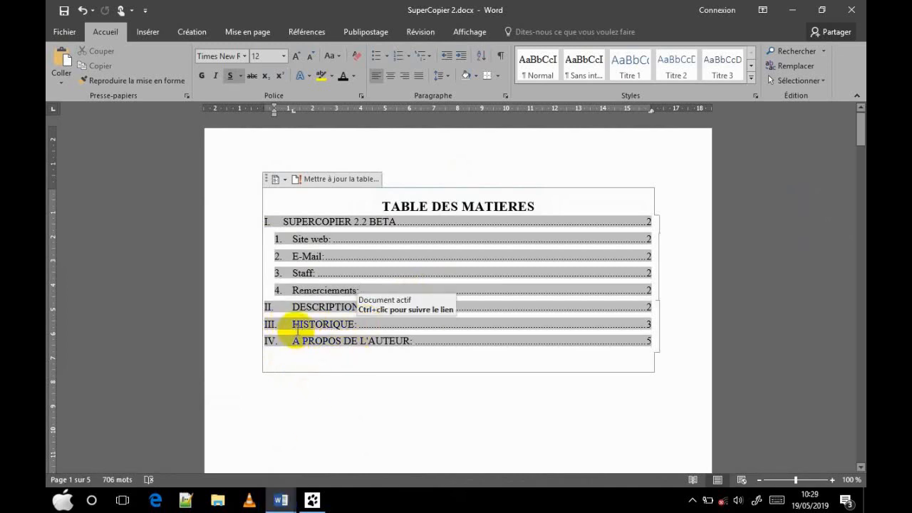
Switch to sommaire.docx and examine the subentries under HISTORIQUE in its table of contents
click(281, 501)
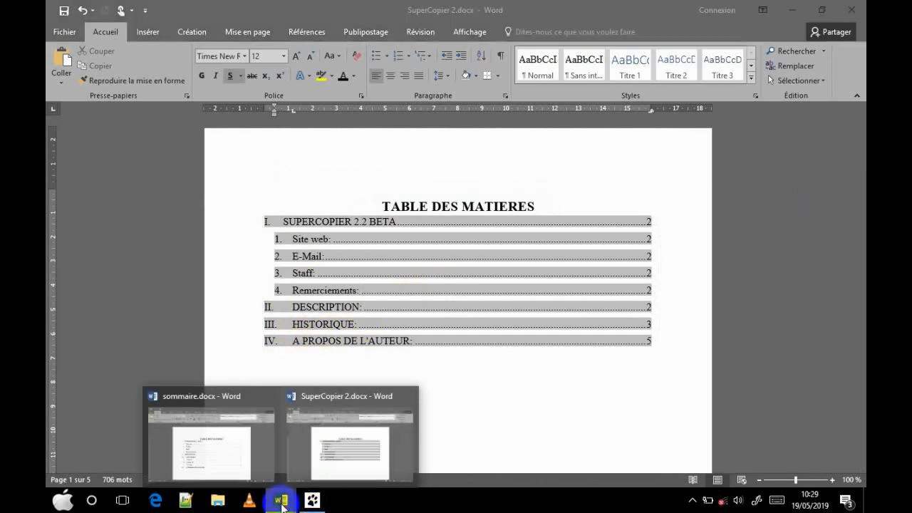
click(211, 456)
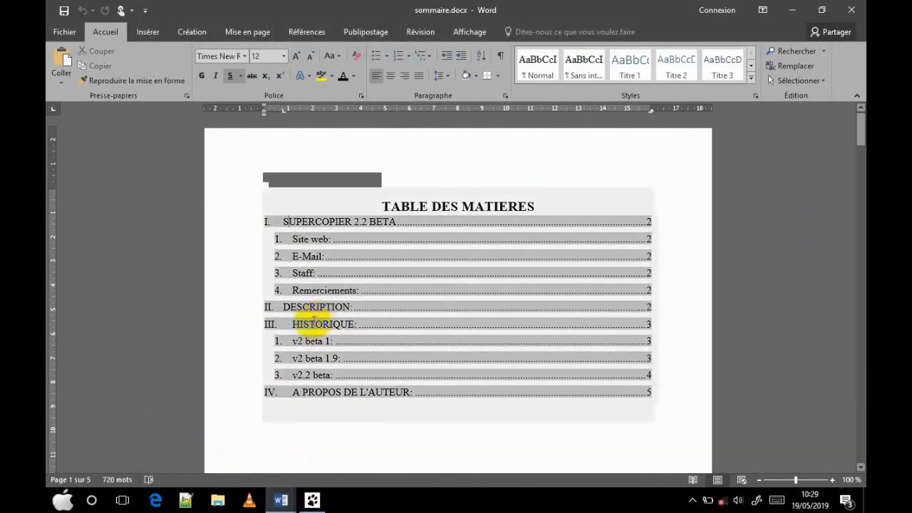
click(313, 358)
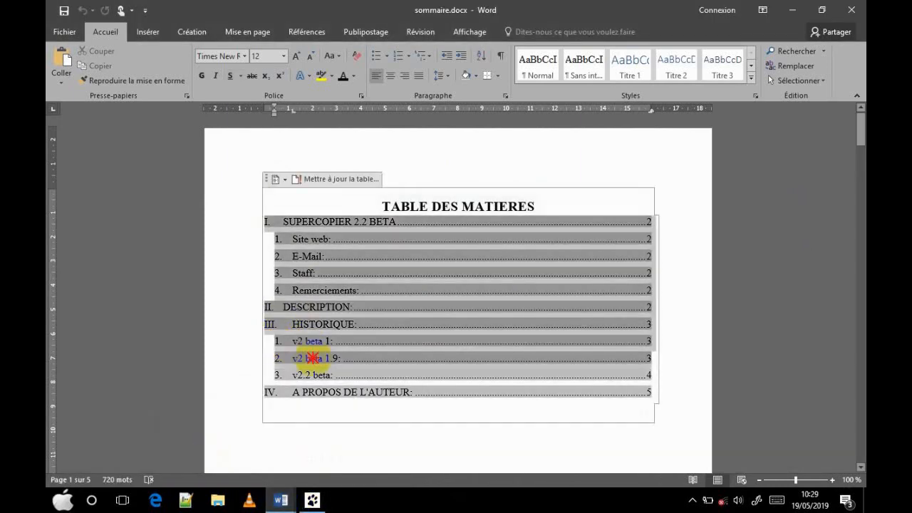
drag(343, 364, 354, 369)
click(356, 373)
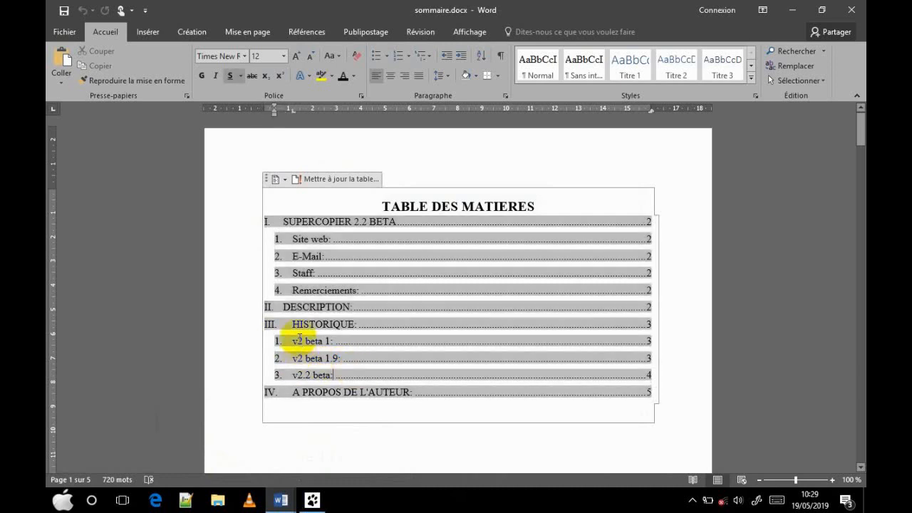
Return to SuperCopier 2.docx and select v2 beta 1:, v2 beta 1.9:, v2.2 beta: and SuperCopier 1.35. together in the HISTORIQUE section
click(285, 499)
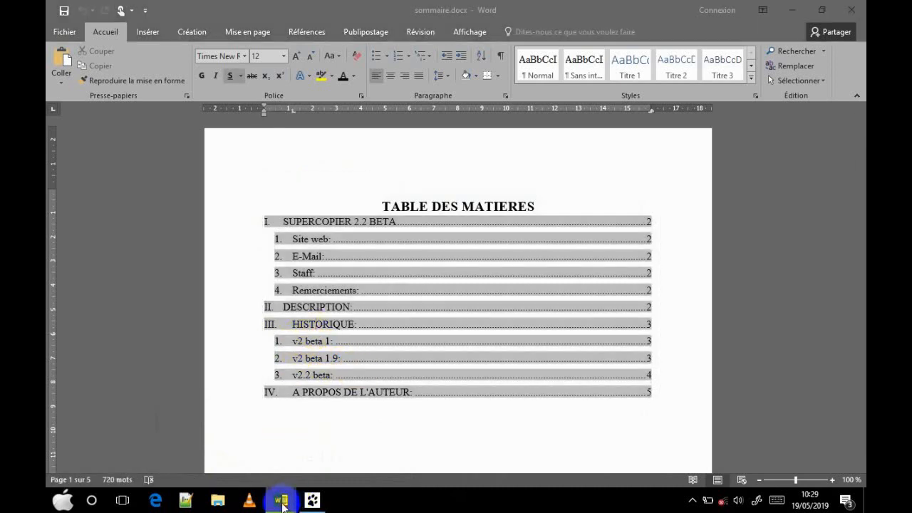
click(345, 460)
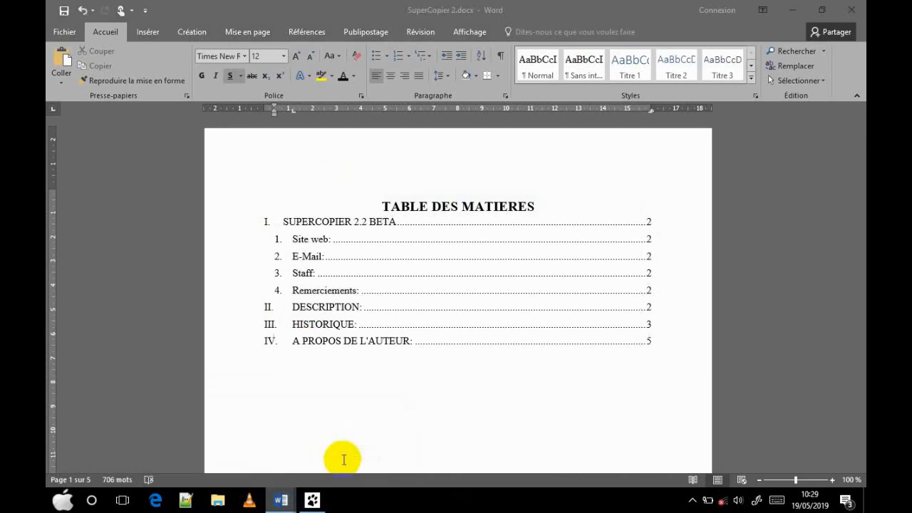
ctrl+click(309, 331)
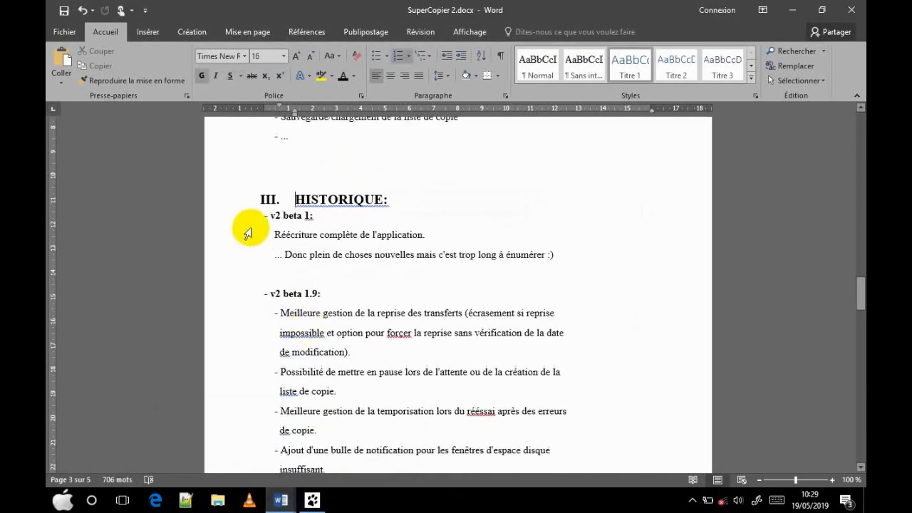
drag(320, 223, 262, 221)
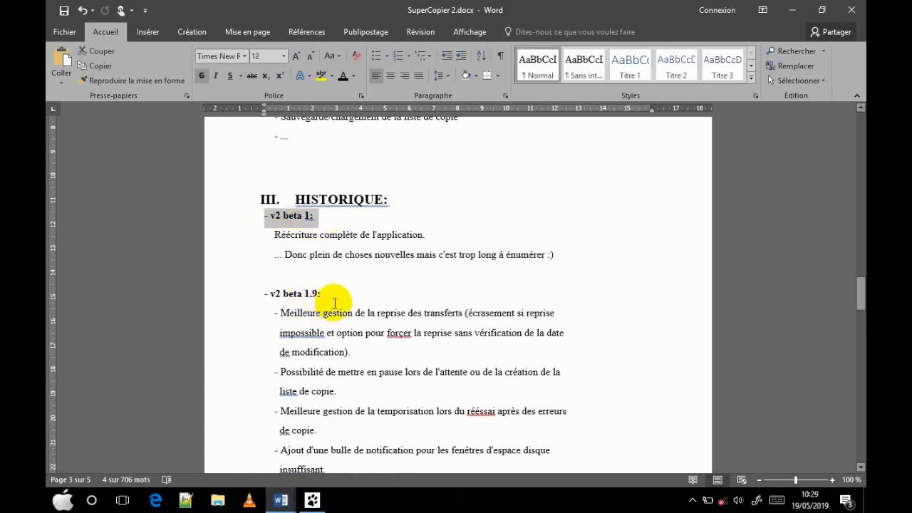
drag(324, 293, 258, 295)
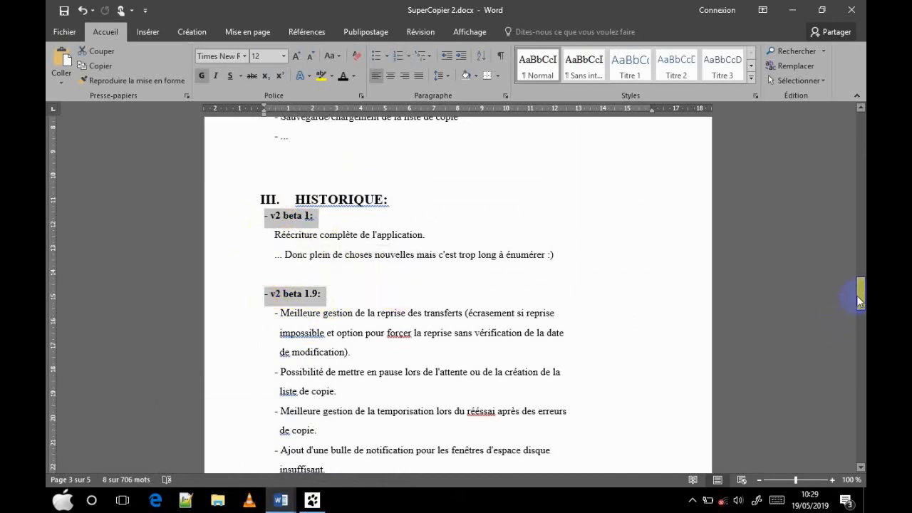
drag(862, 297, 862, 371)
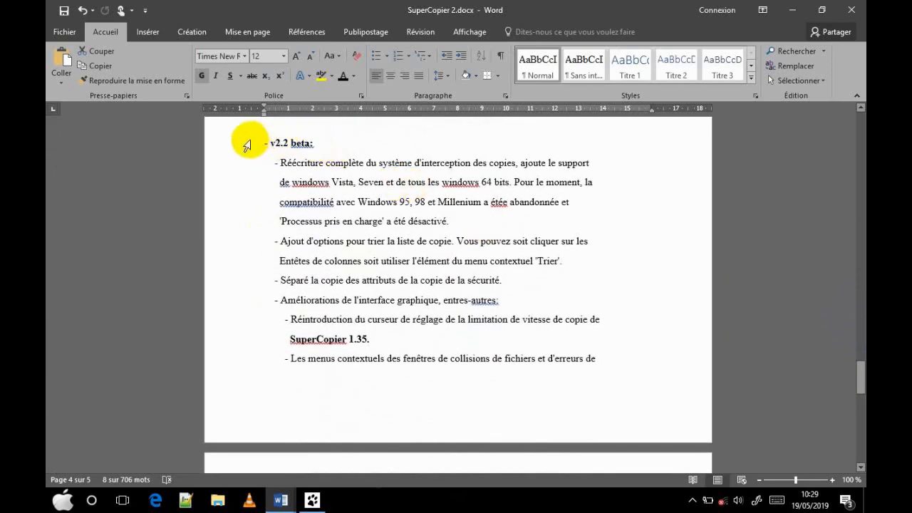
drag(316, 145, 254, 143)
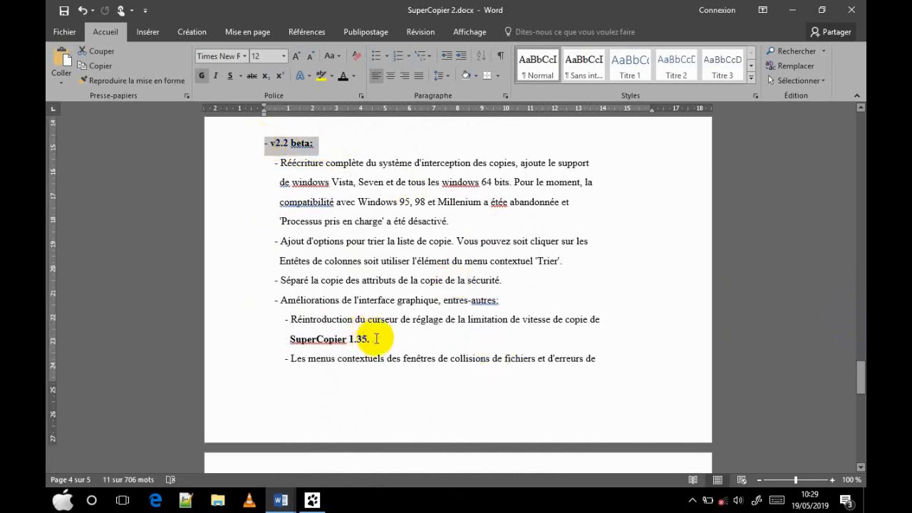
drag(377, 340, 288, 339)
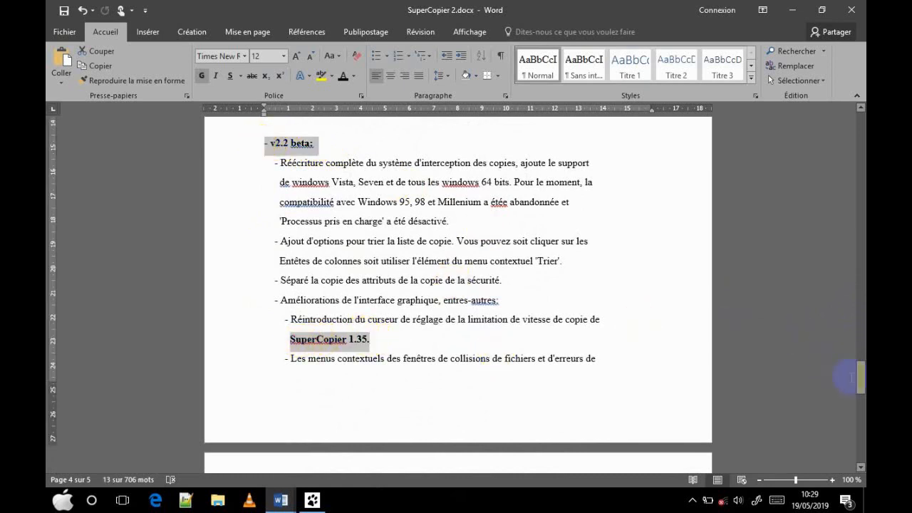
drag(857, 375, 851, 277)
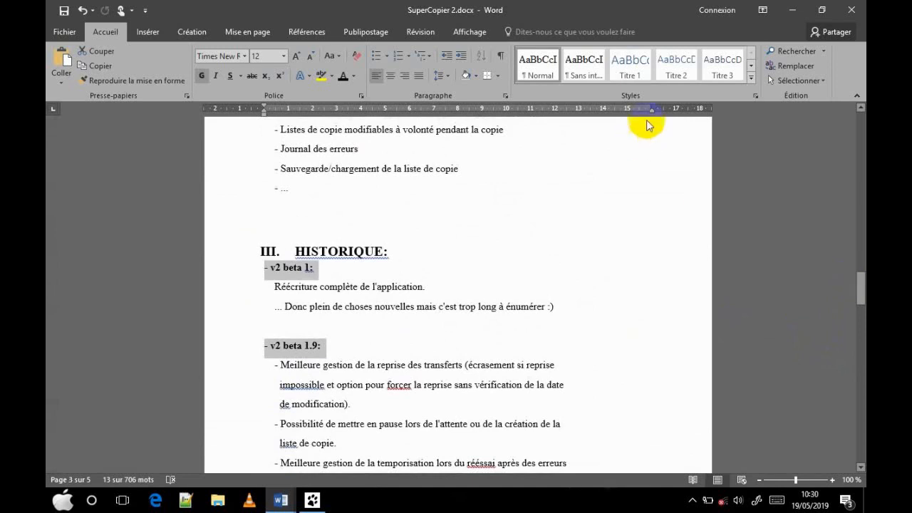
Apply the Titre 2 style to the four selected lines in bold Times New Roman and number them with the 1., 2., 3. format
click(673, 64)
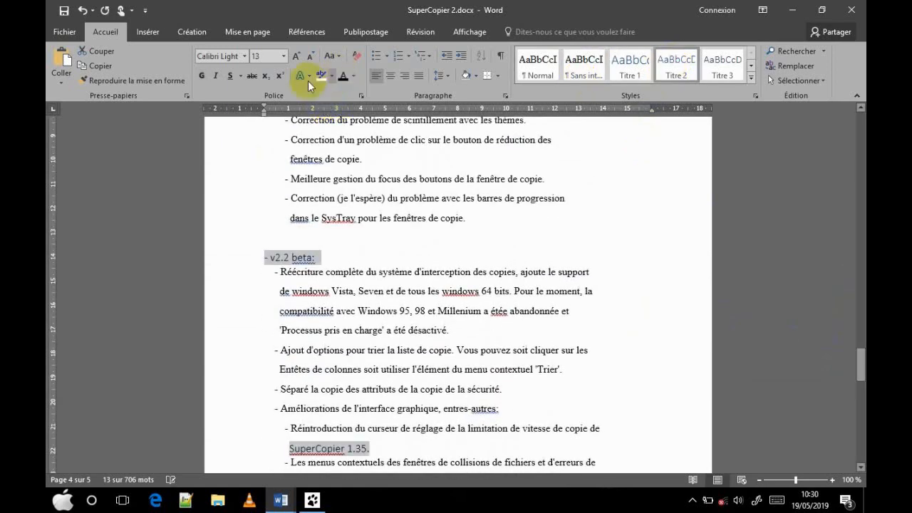
click(203, 77)
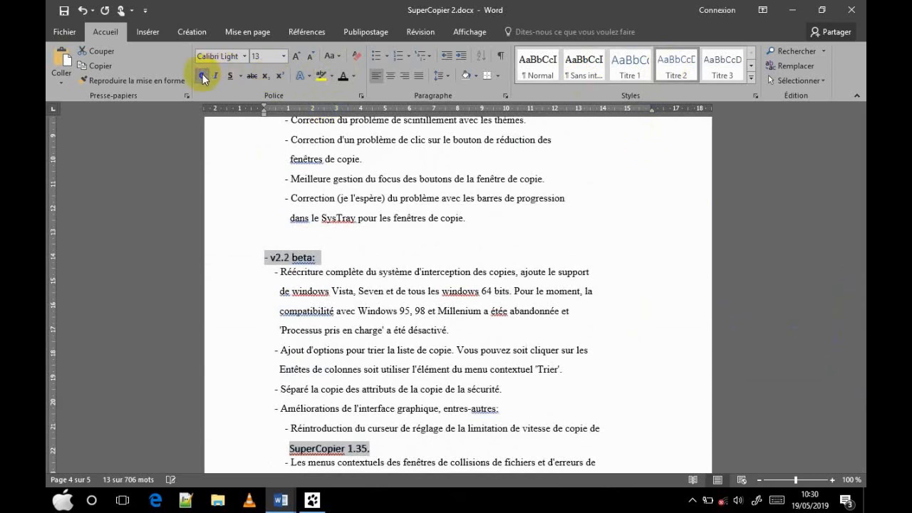
click(245, 56)
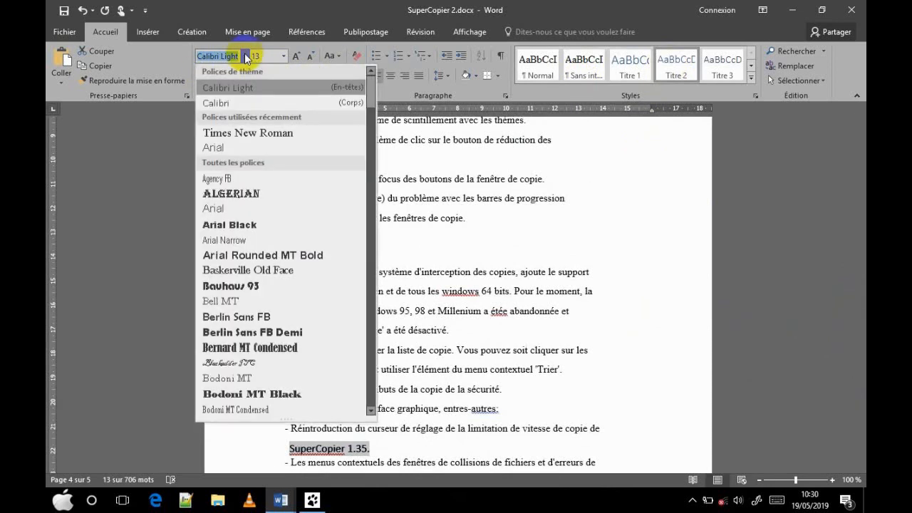
click(255, 134)
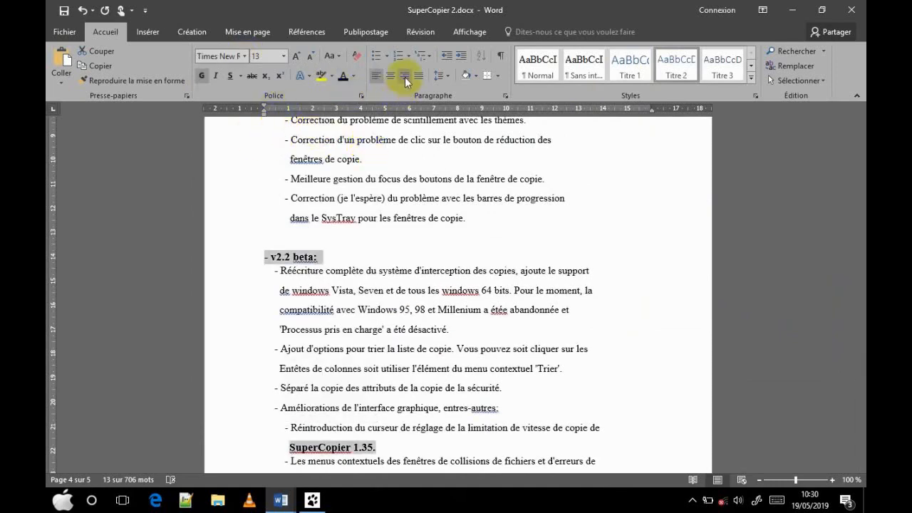
click(409, 57)
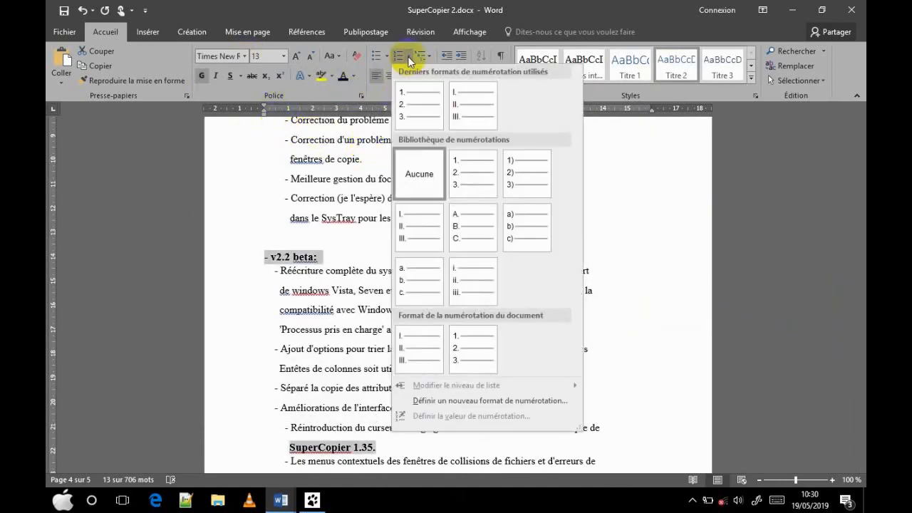
click(417, 115)
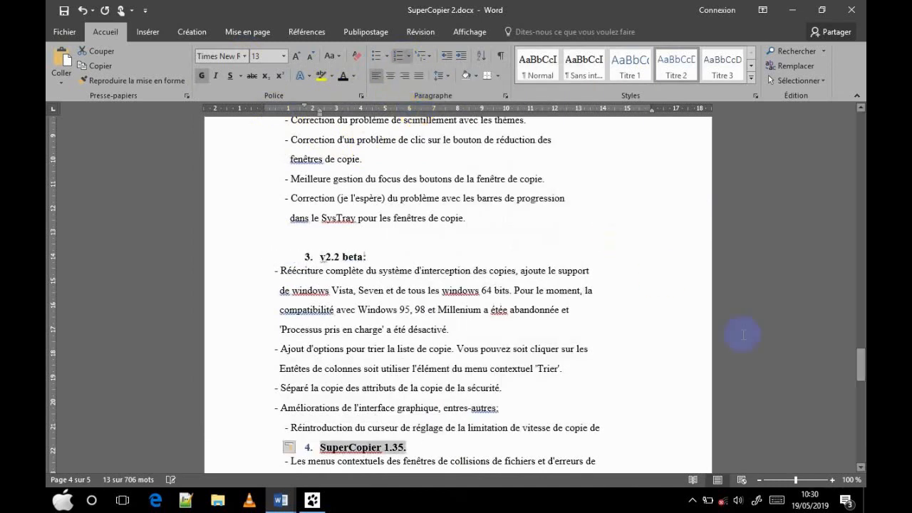
Change the numbering of the v2 beta 1: subheading under HISTORIQUE to the 1., 2., 3. format and save the document
drag(859, 365, 858, 299)
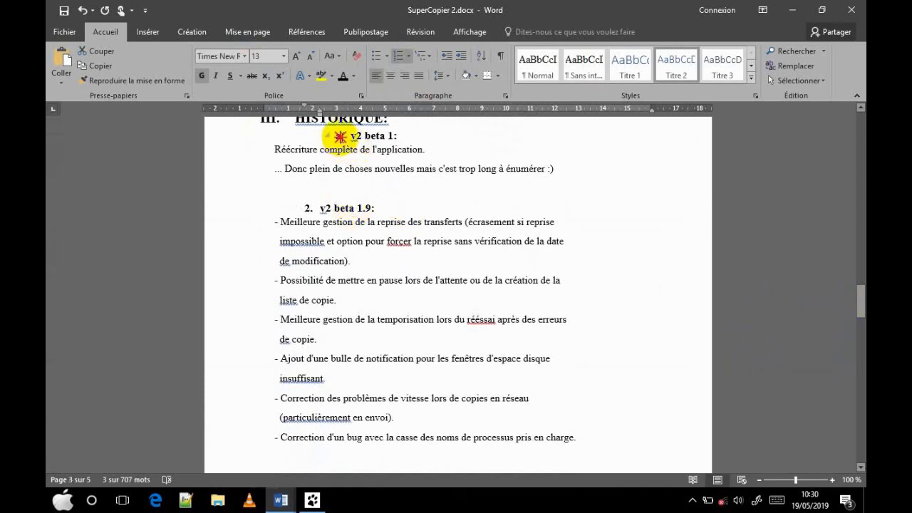
click(341, 136)
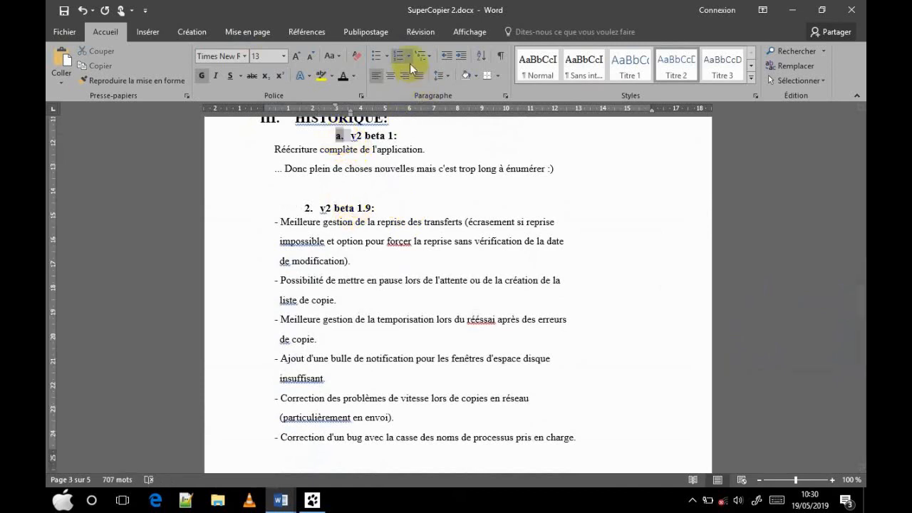
click(408, 59)
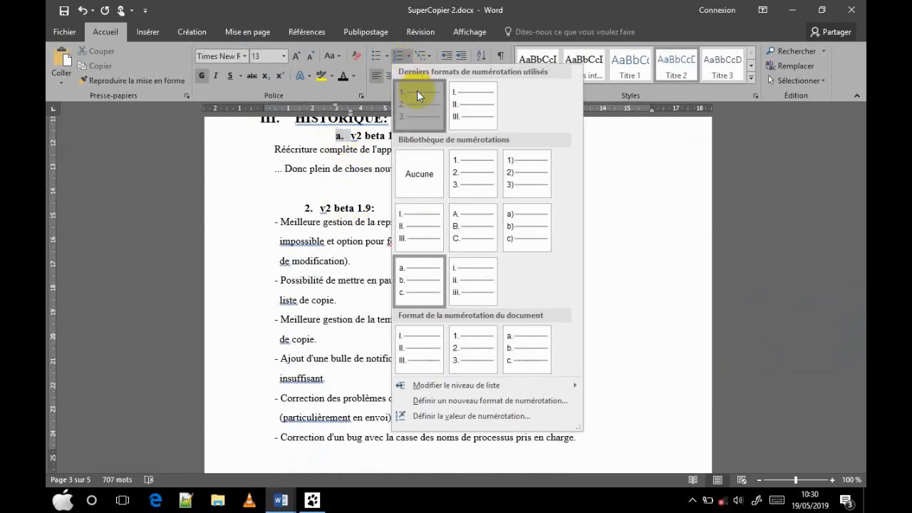
click(417, 90)
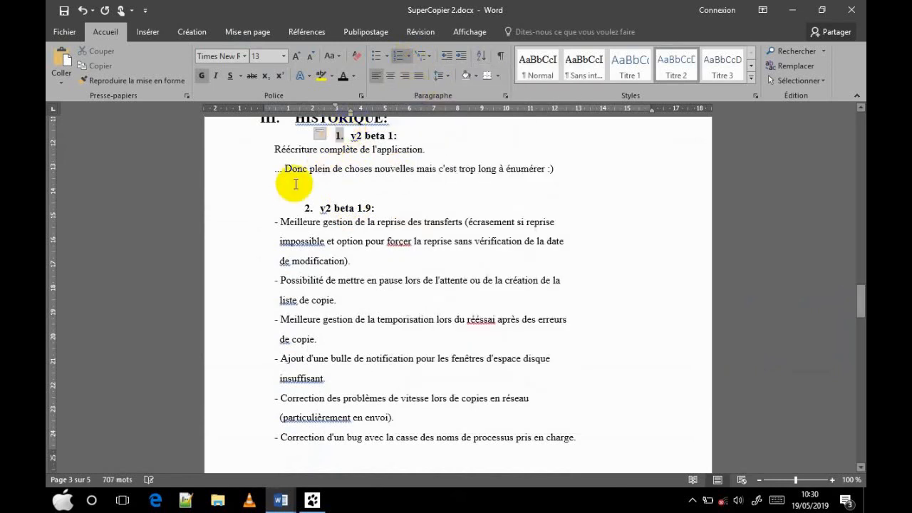
click(397, 149)
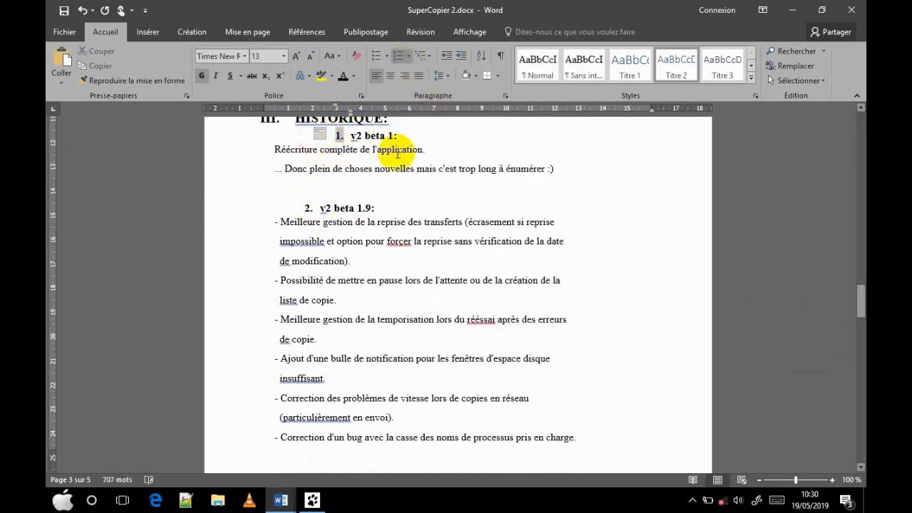
click(64, 16)
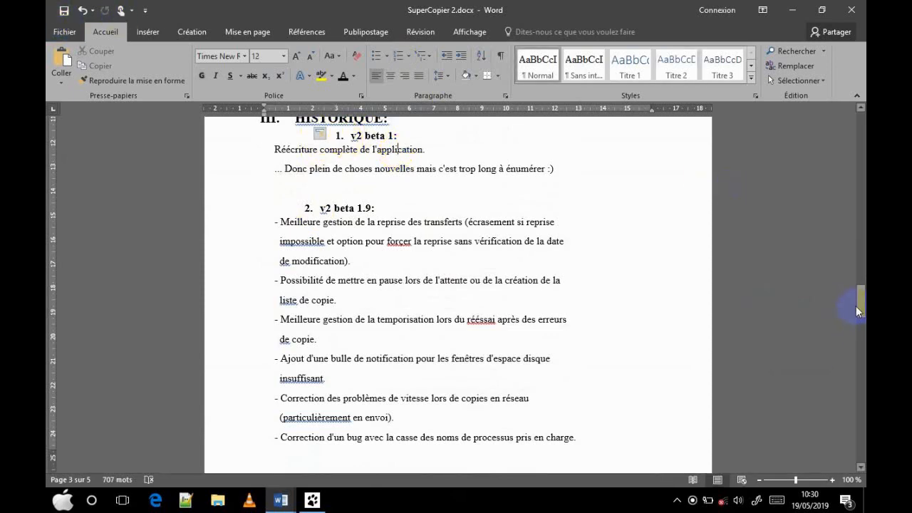
Update the whole table of contents again to add the numbered subheadings under HISTORIQUE
drag(857, 306, 853, 120)
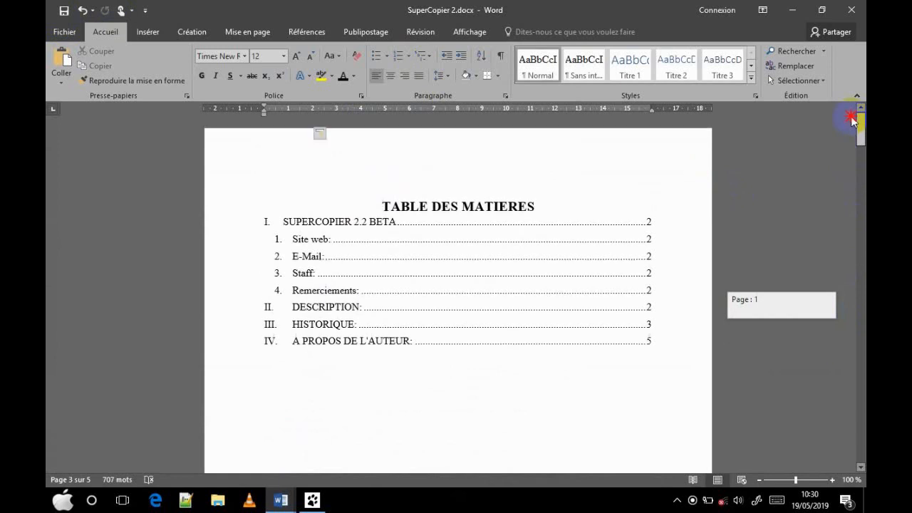
click(325, 334)
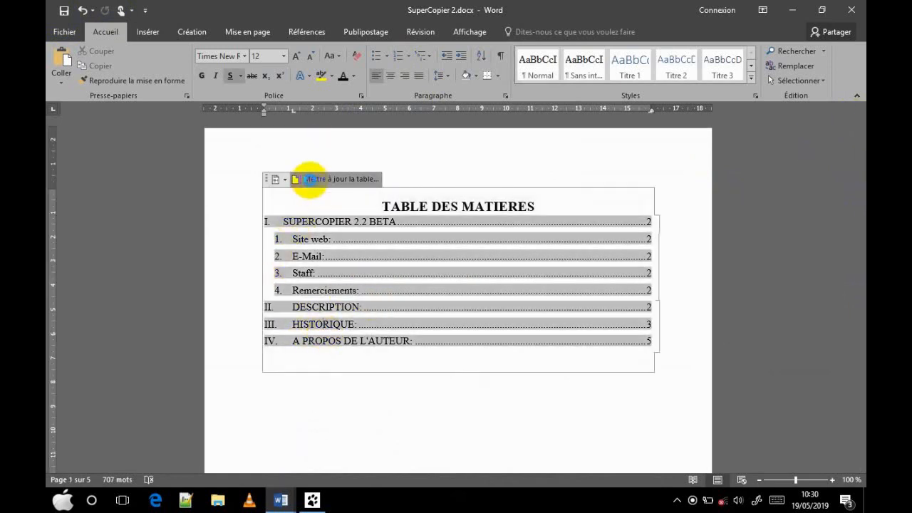
click(312, 180)
click(393, 249)
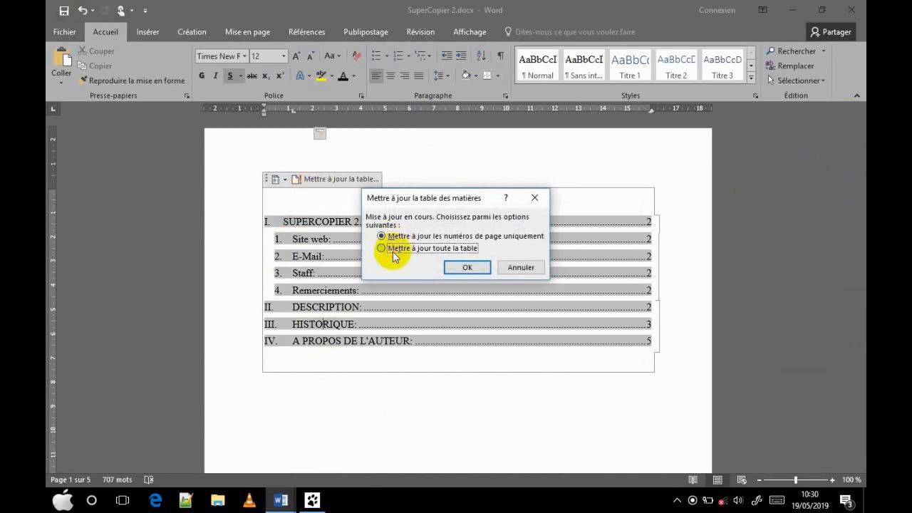
click(467, 268)
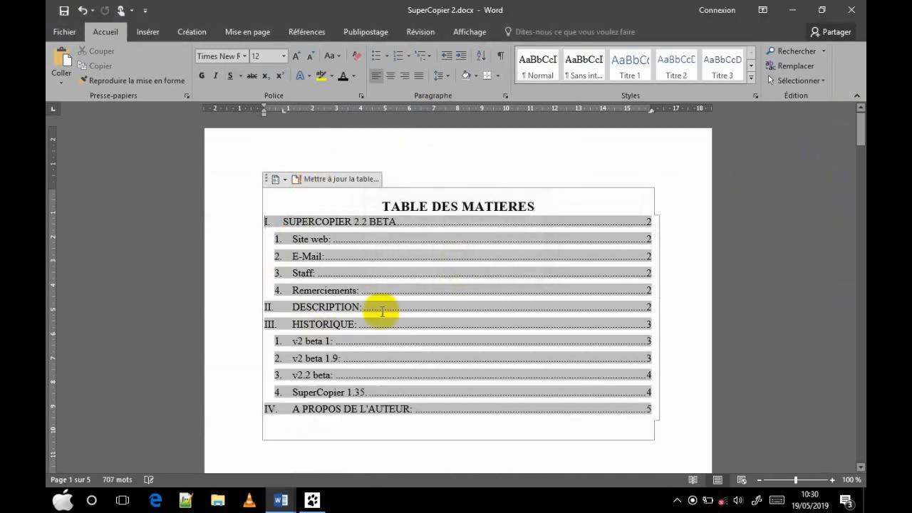
Check the HISTORIQUE entries in the updated table of contents, then save SuperCopier 2.docx and minimize its window
mouse_move(267, 344)
mouse_down()
mouse_move(370, 372)
mouse_move(452, 380)
mouse_up()
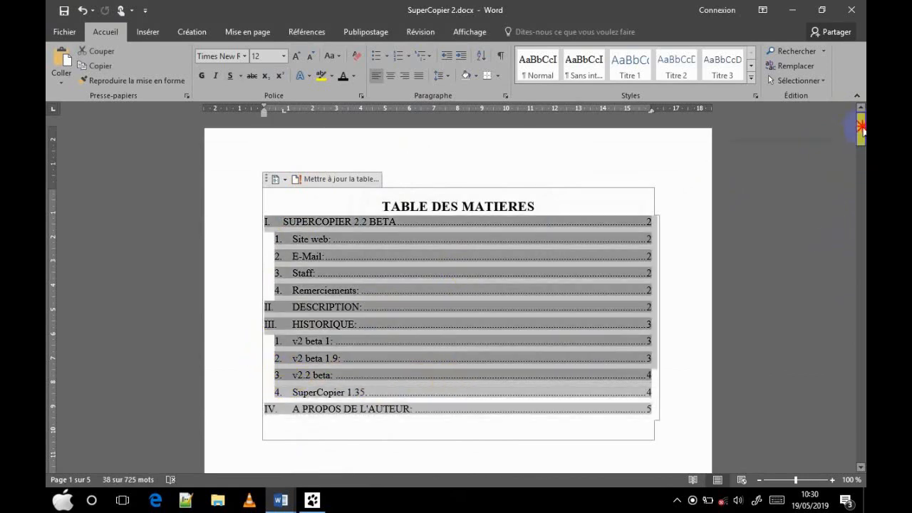
drag(860, 128, 861, 137)
click(385, 301)
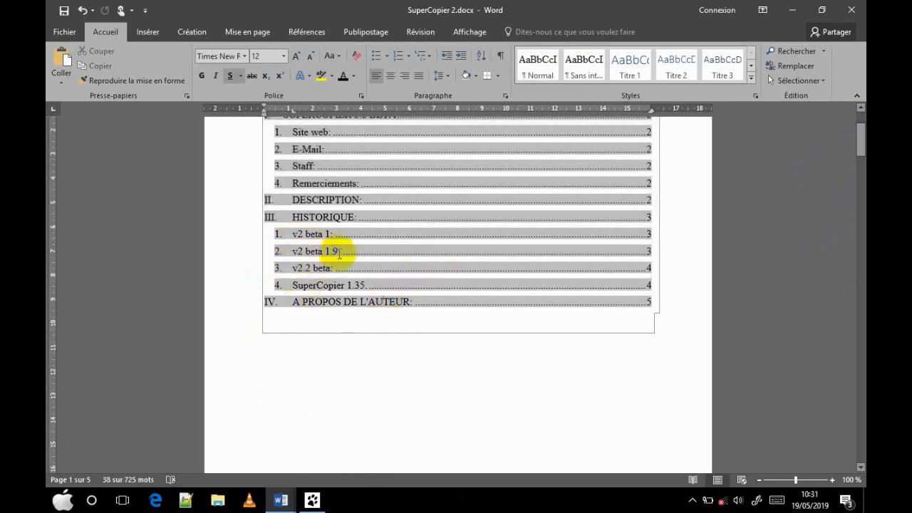
click(810, 169)
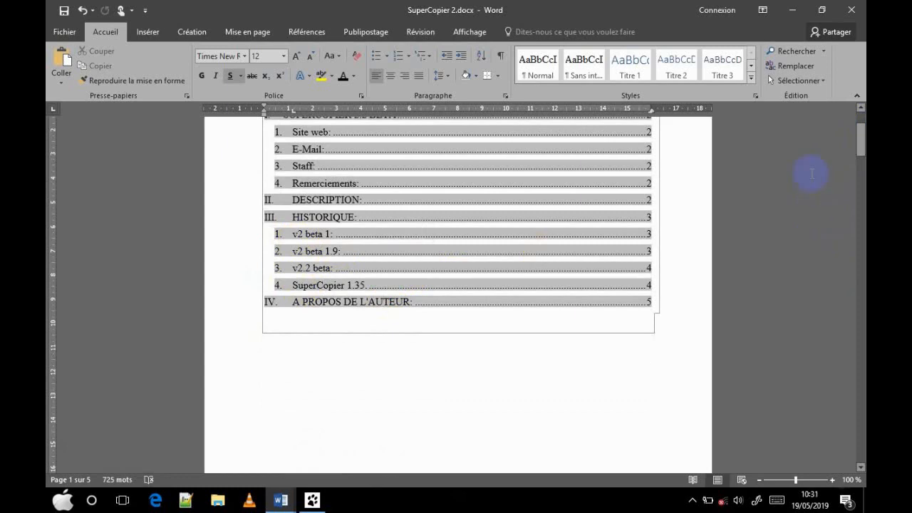
click(64, 11)
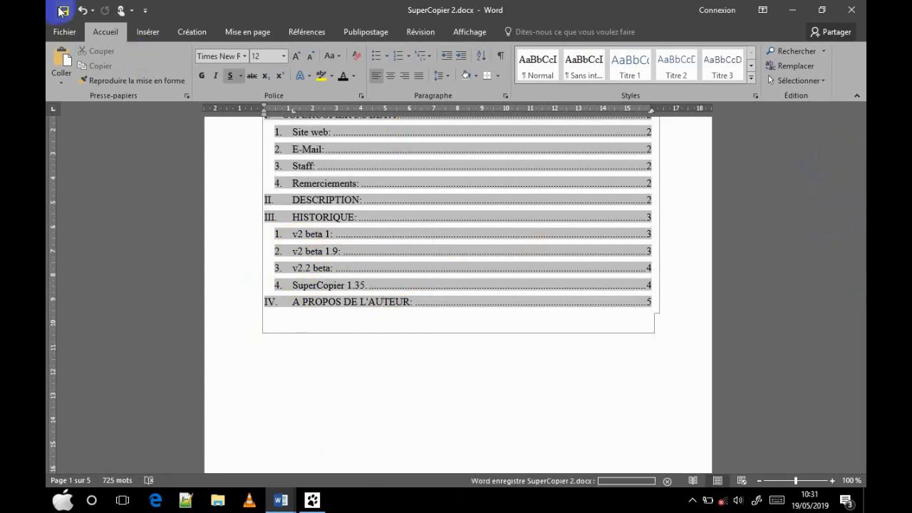
click(795, 8)
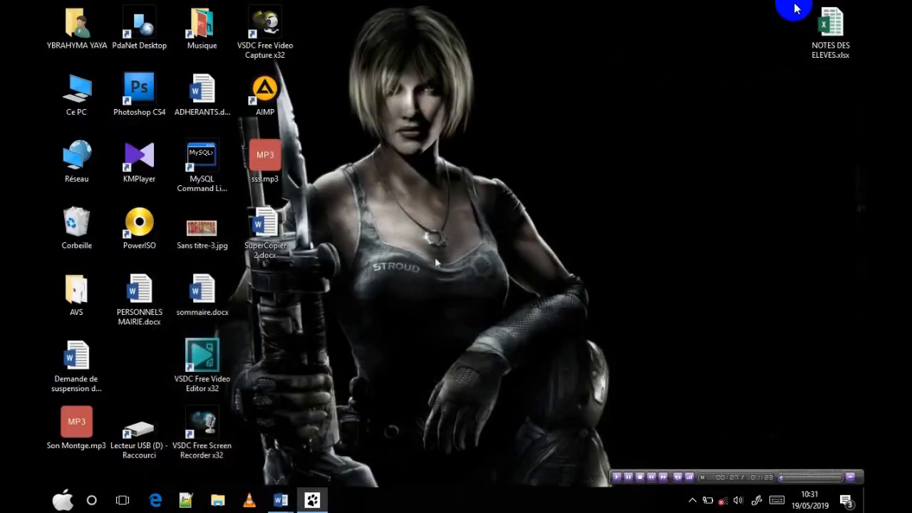
click(68, 502)
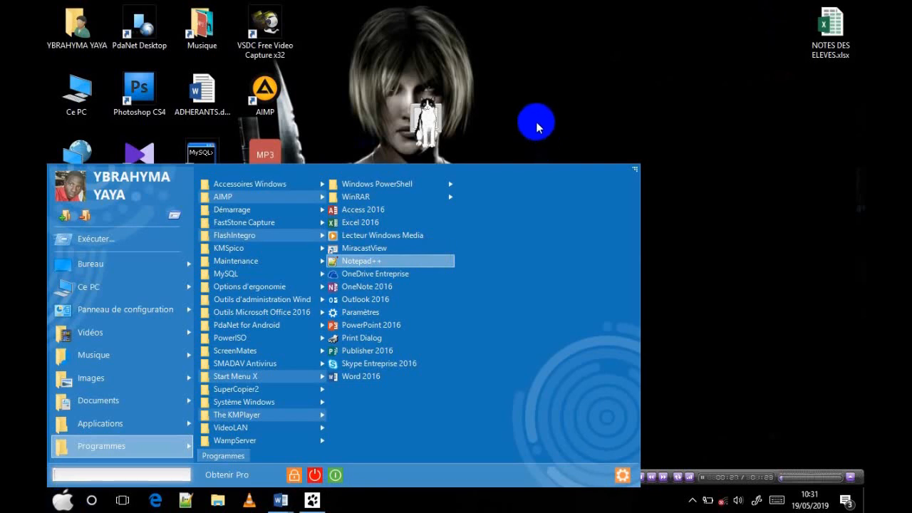
click(437, 262)
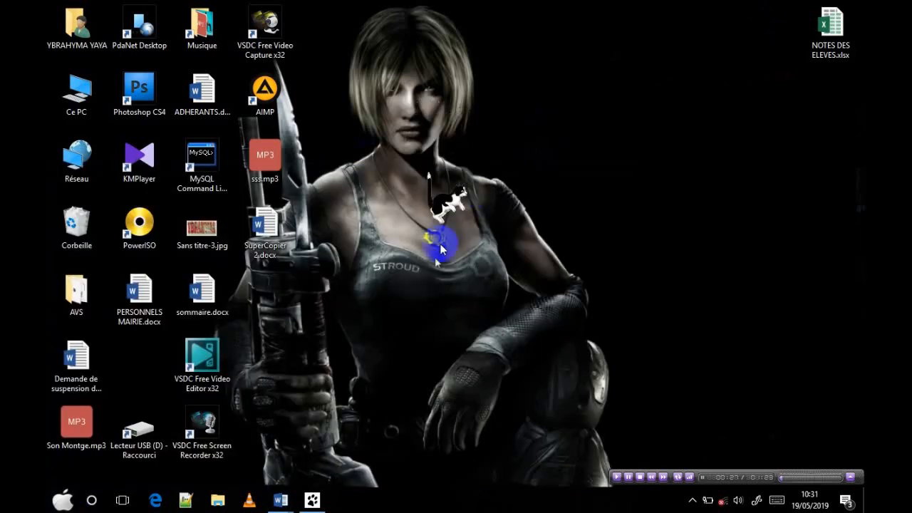